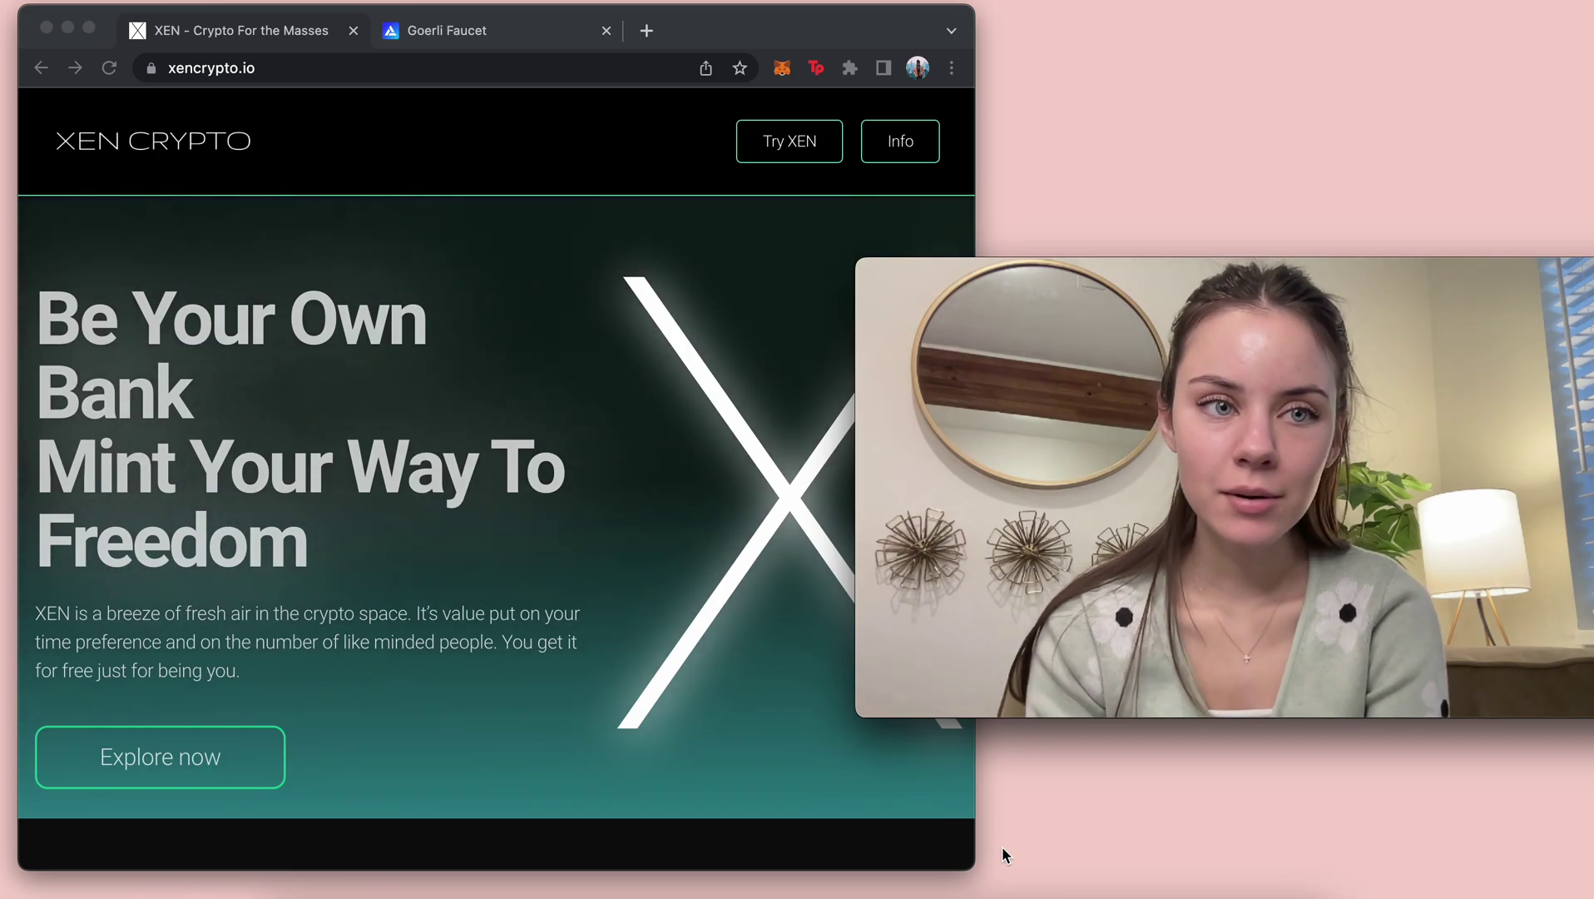
Step: Follow xencrypto.io's Try XEN link to the faircrypto.org/xen page and scroll down slightly
click(299, 724)
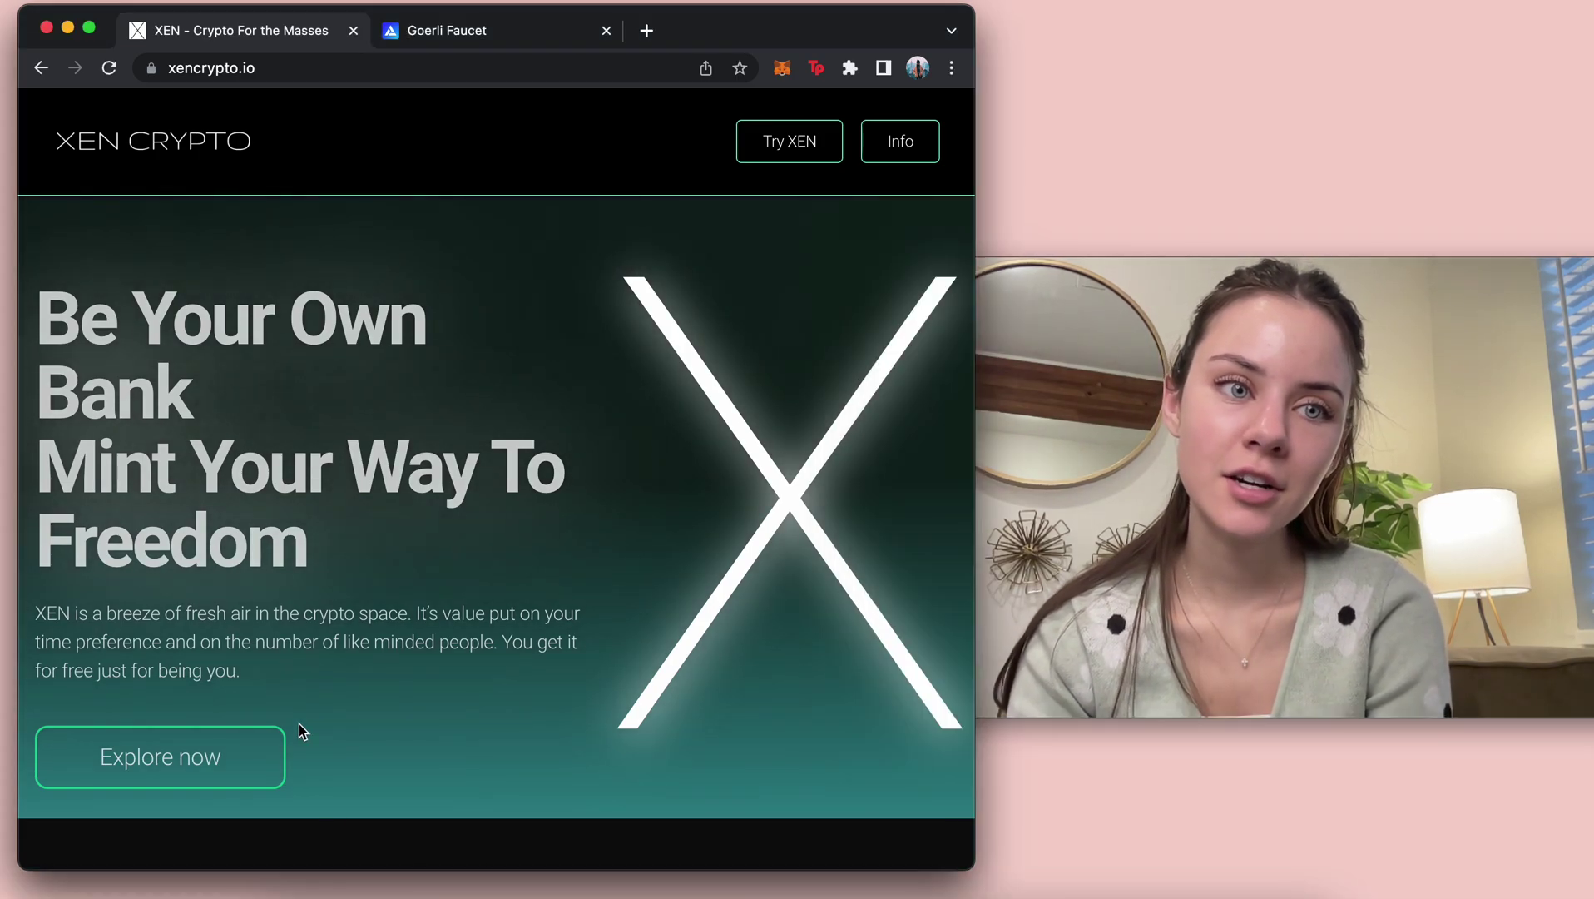
click(798, 145)
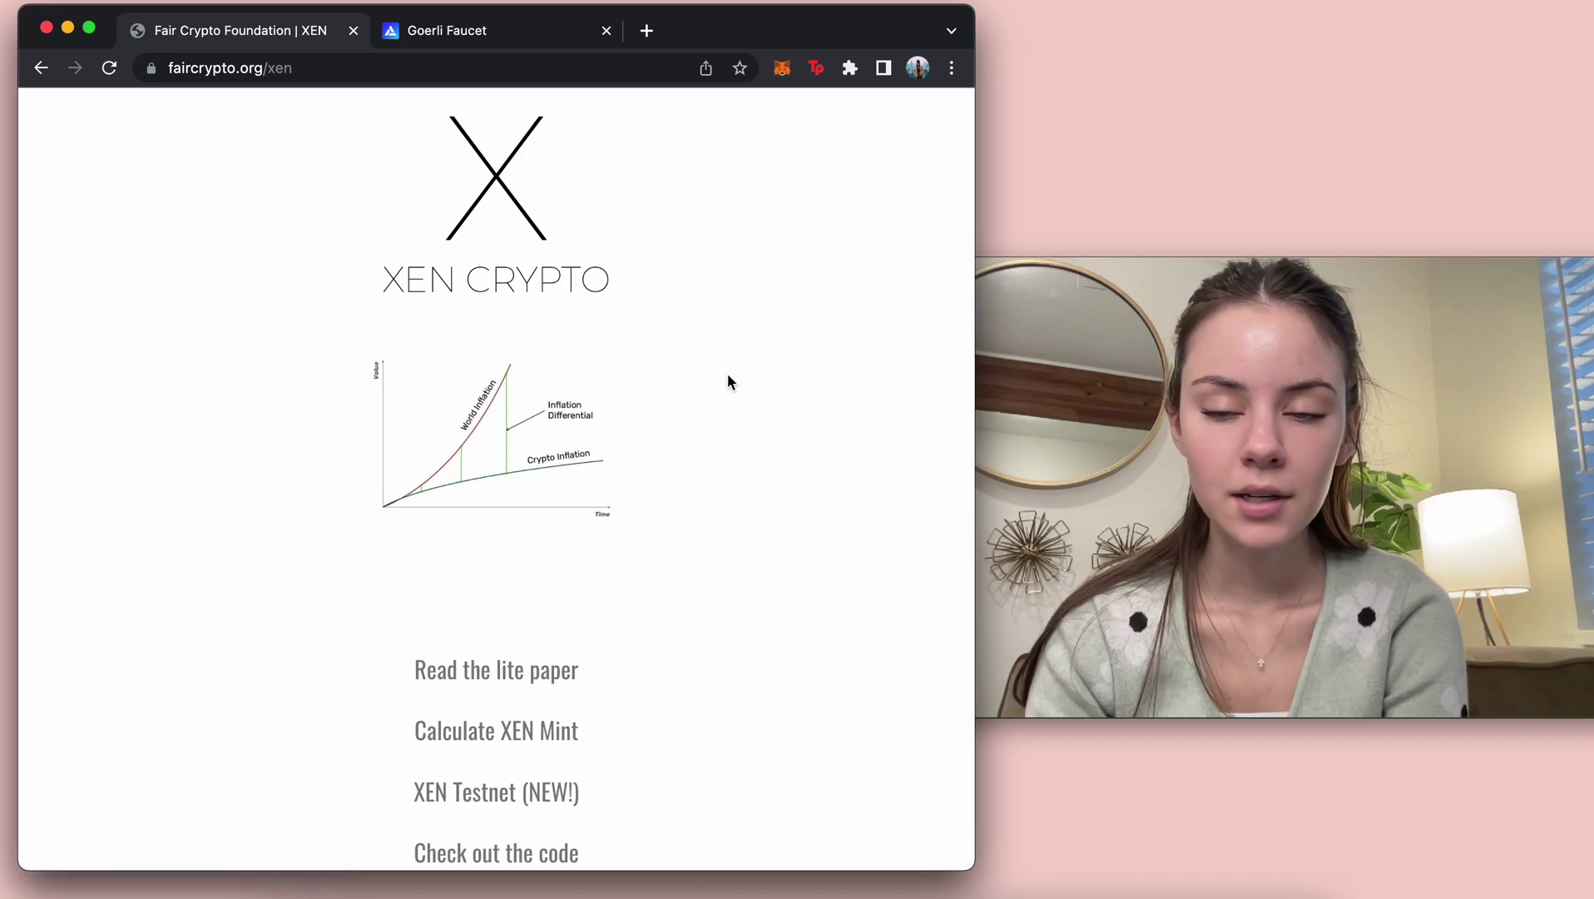
scroll(727, 376, down, 1)
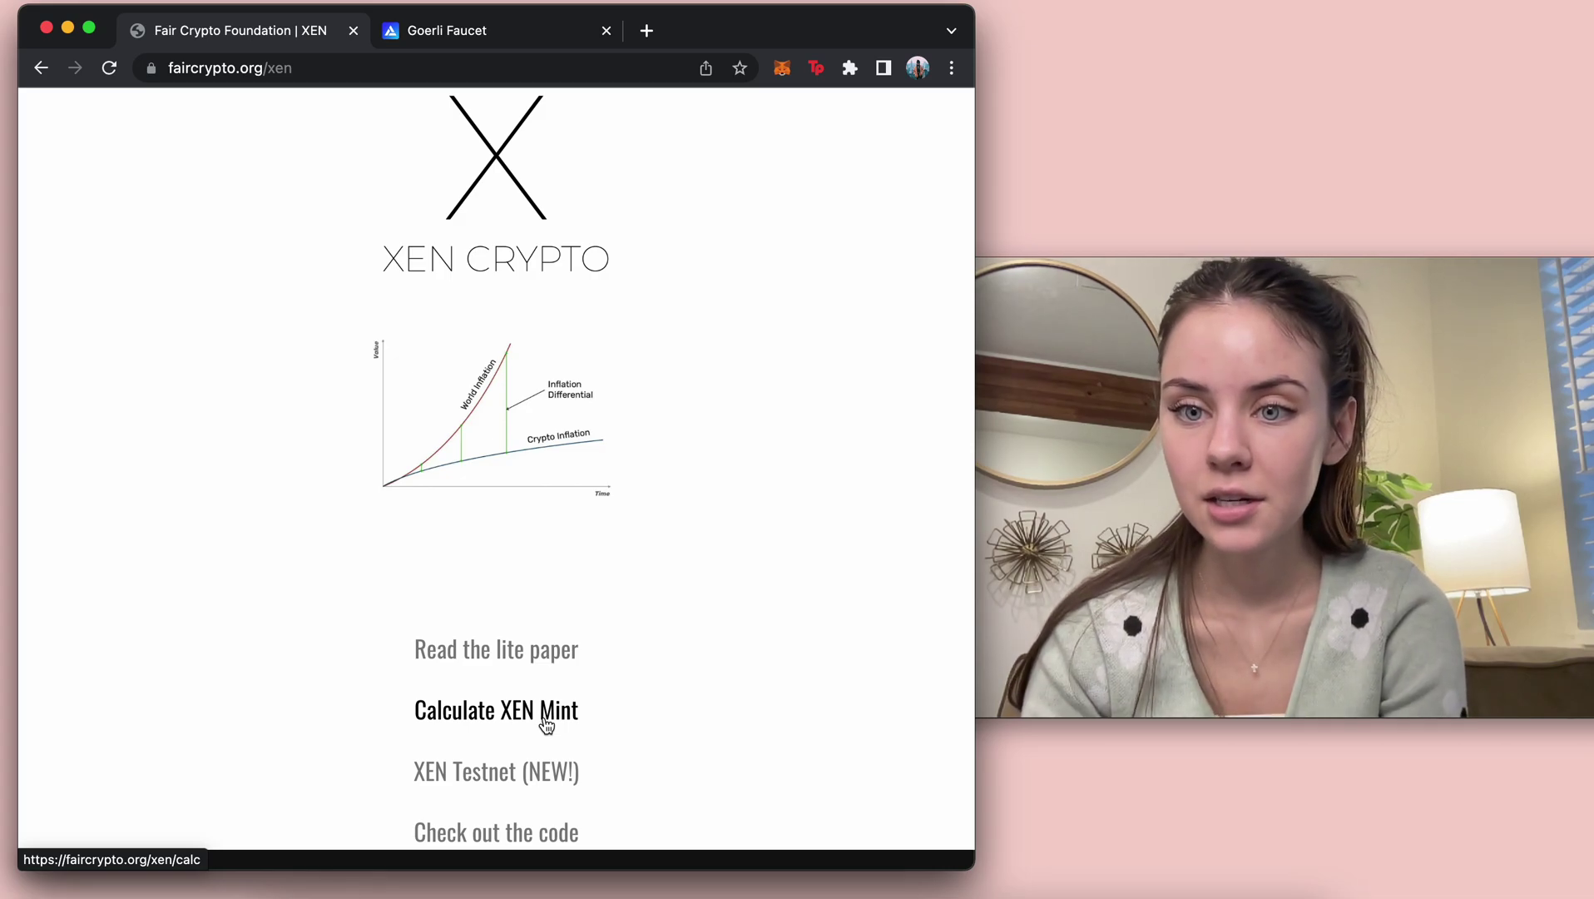
Step: Open the XEN Testnet page, highlight 'Goerli' in its title, and launch the Goerli testnet app
click(545, 790)
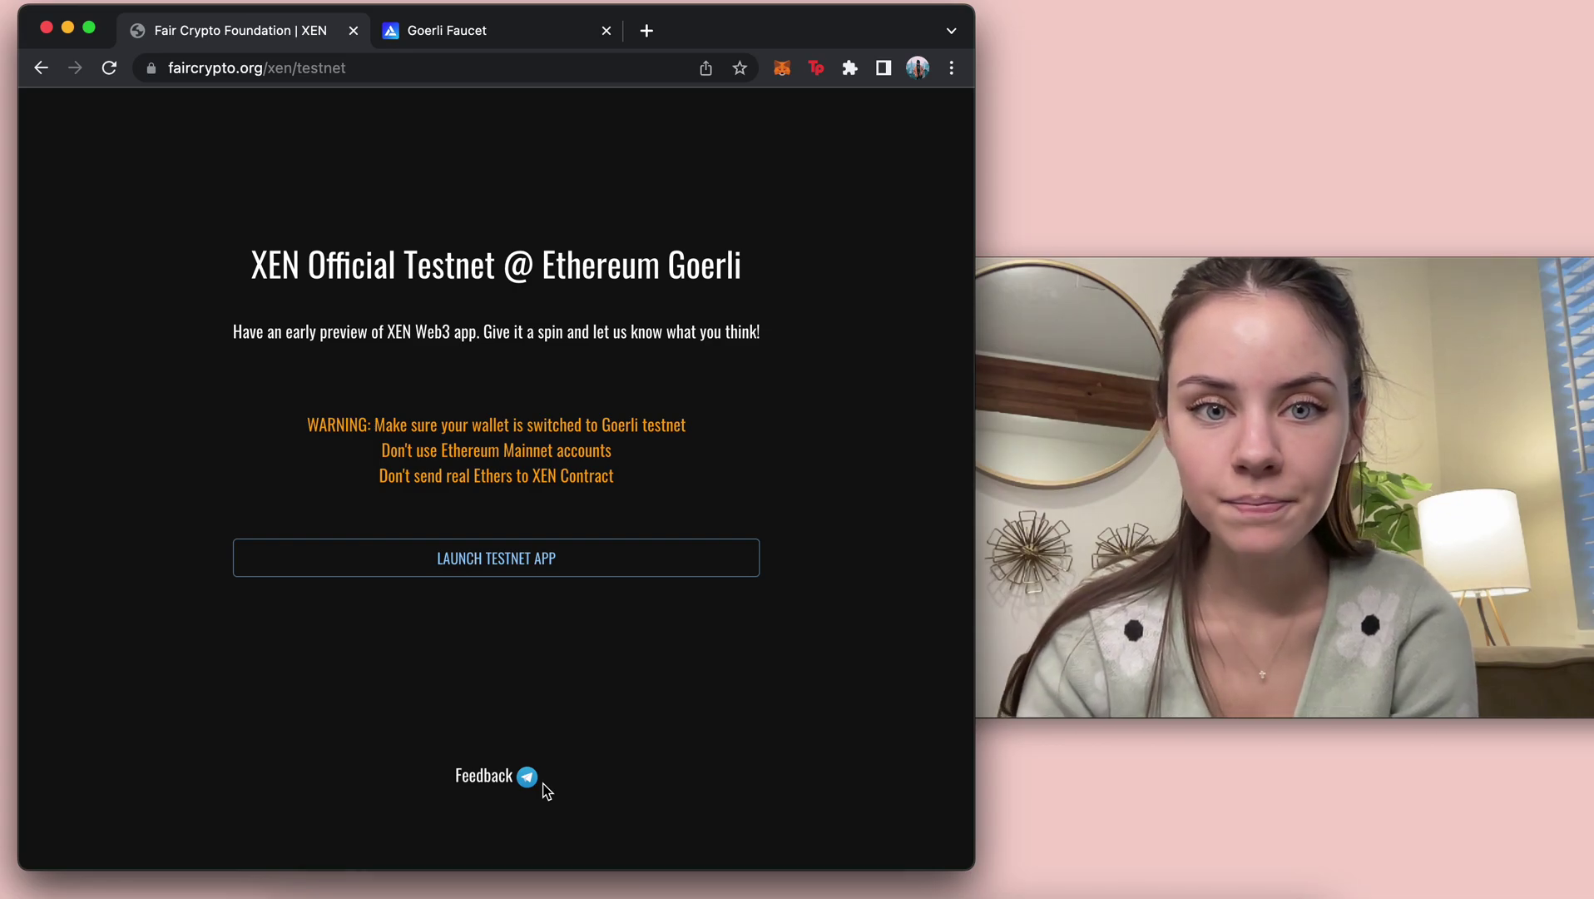
drag(740, 268, 664, 266)
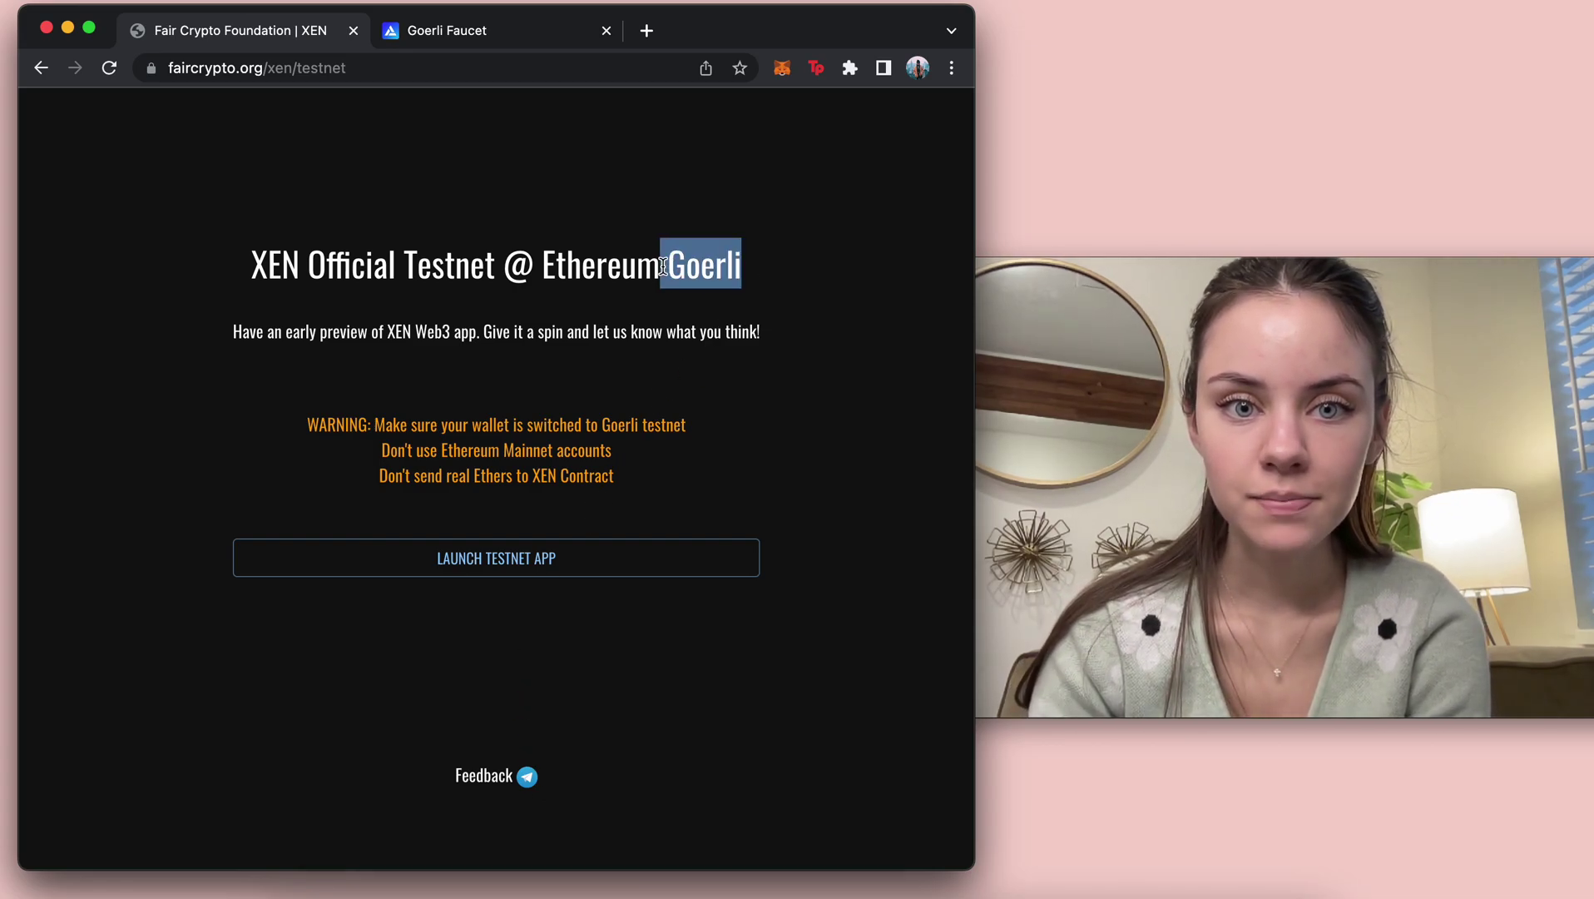
click(783, 437)
click(580, 567)
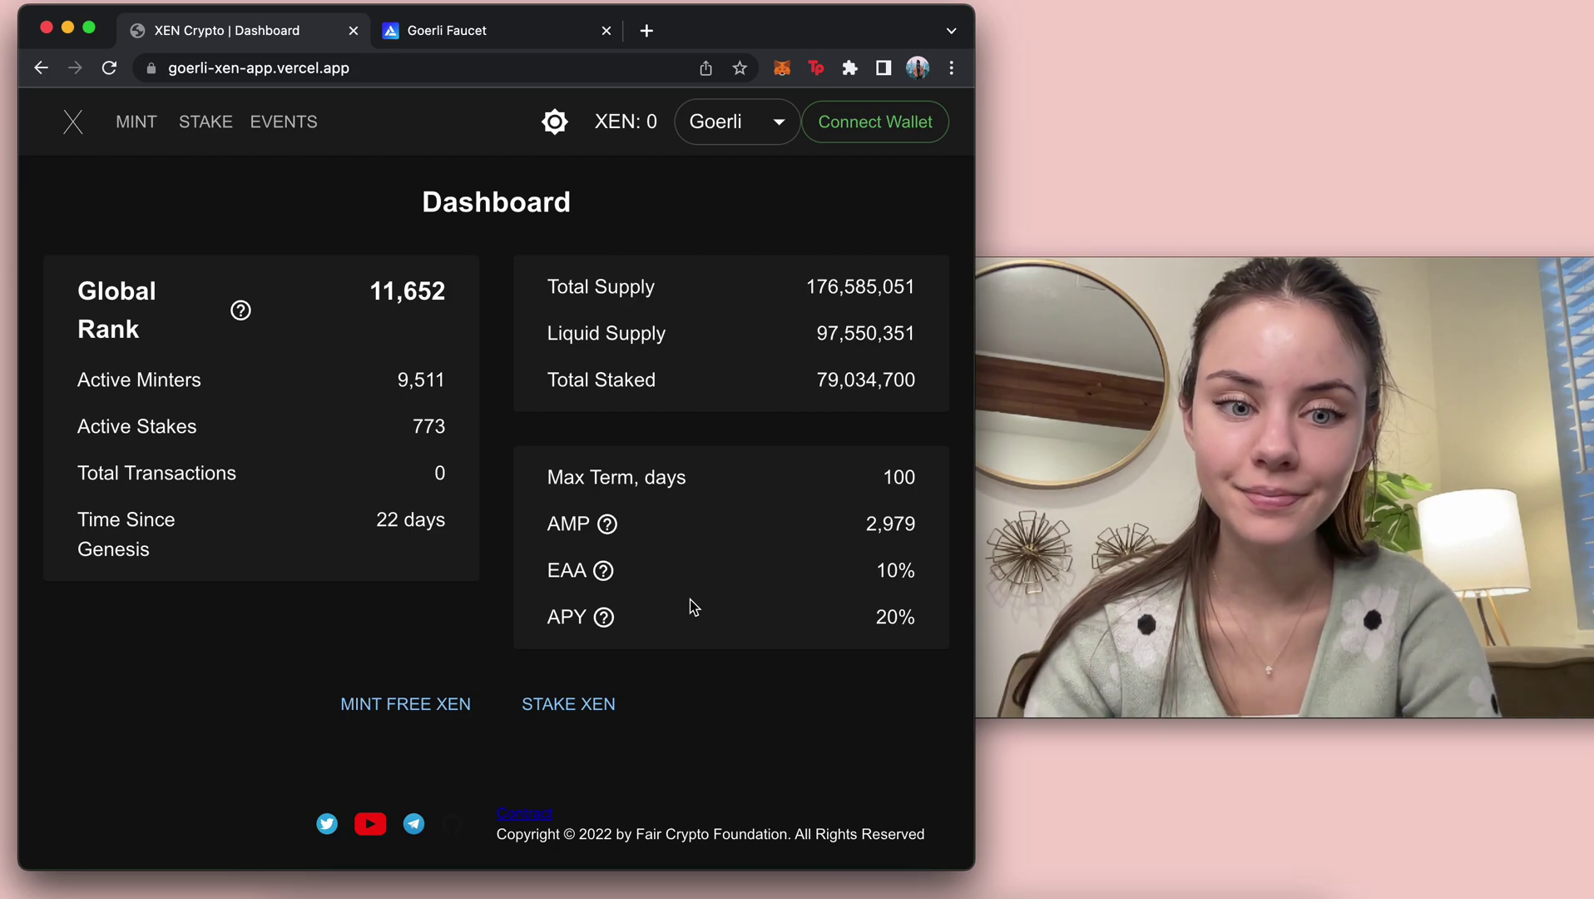
Step: Connect the MetaMask wallet to the XEN testnet dashboard and approve it
click(863, 144)
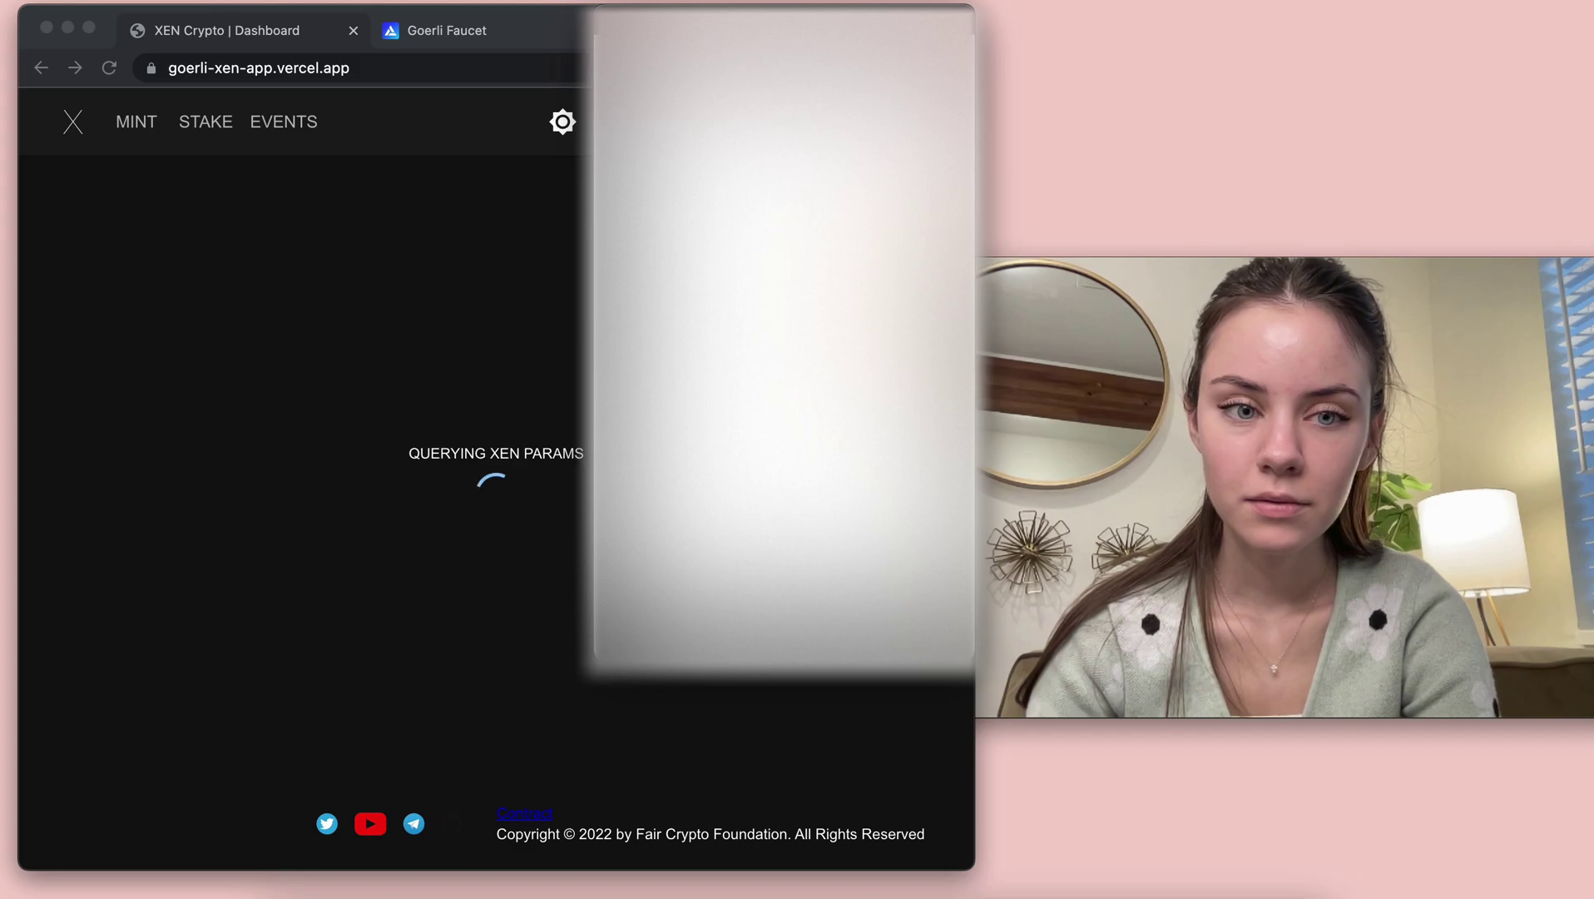
click(901, 624)
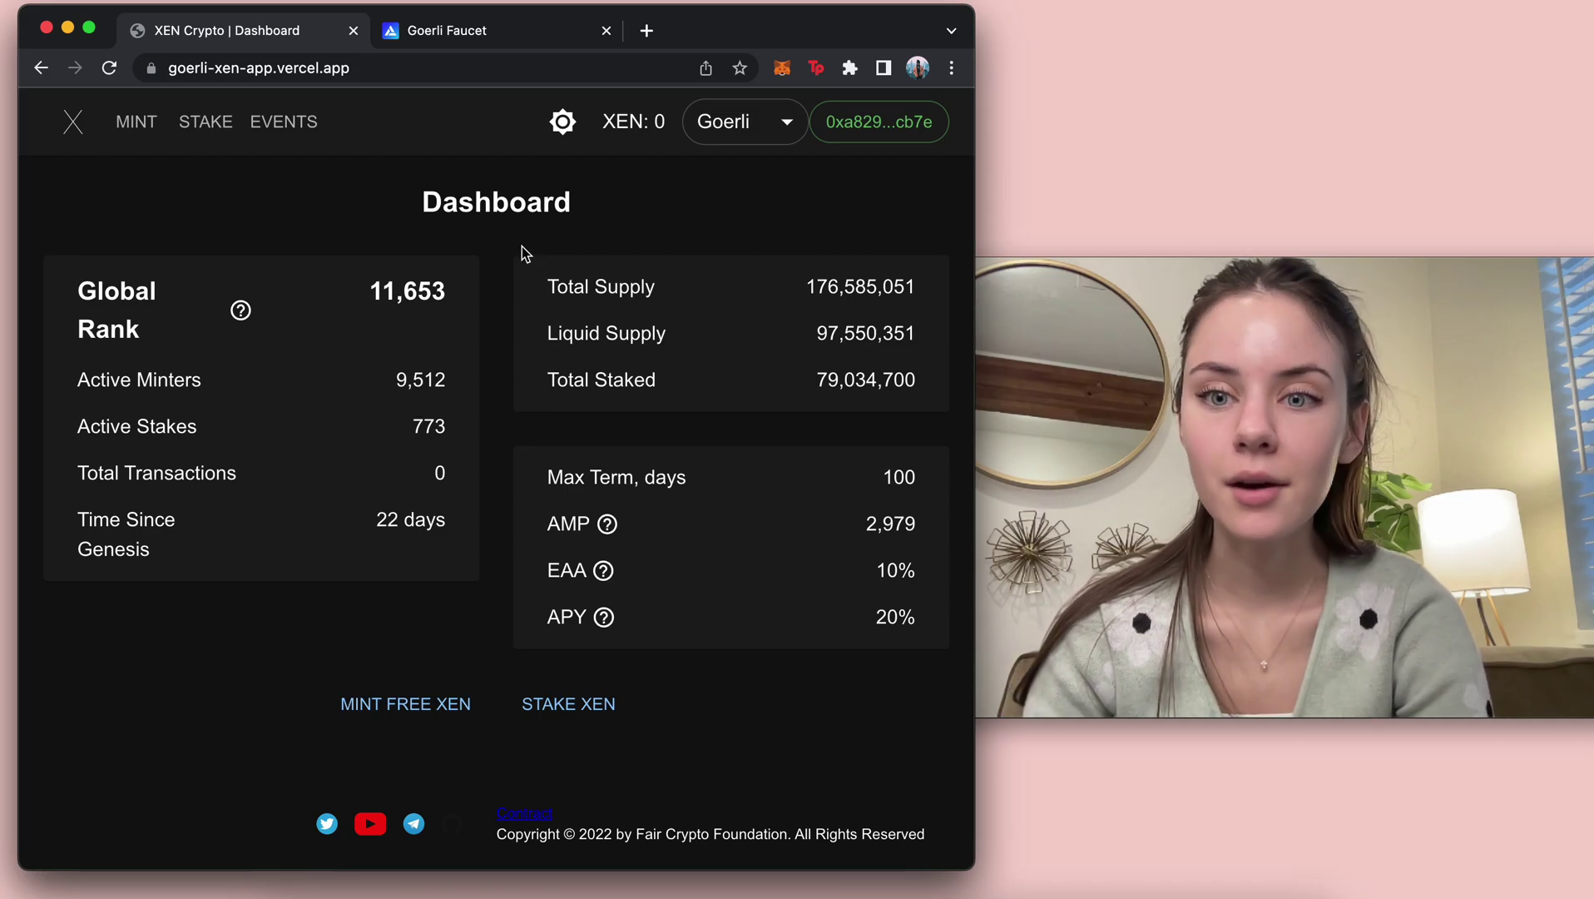
click(462, 33)
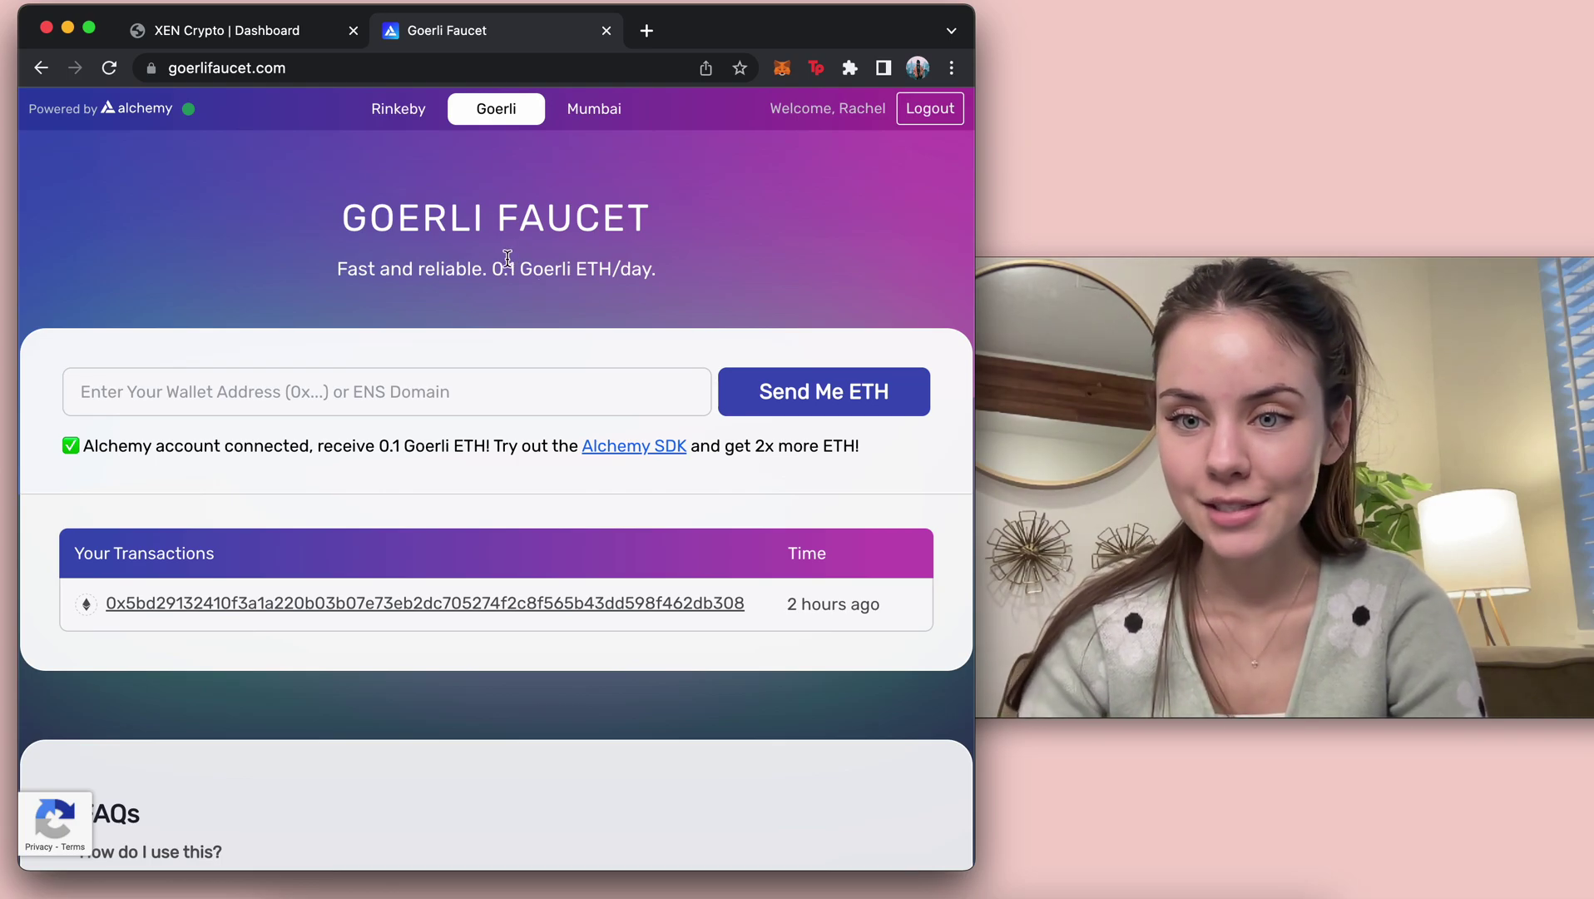
click(279, 38)
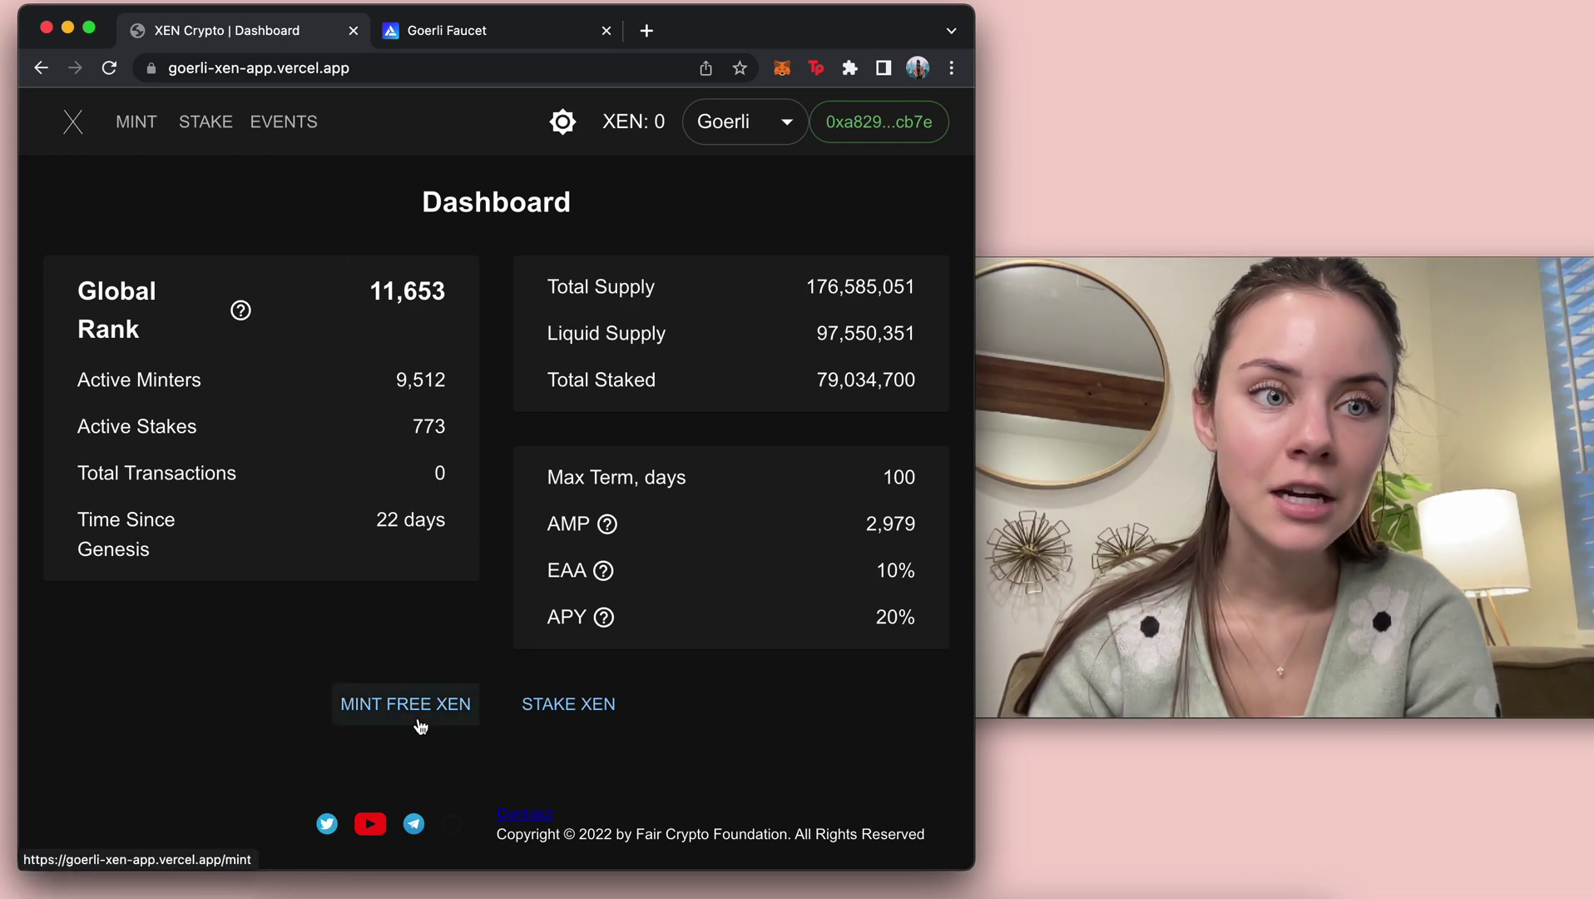
click(135, 126)
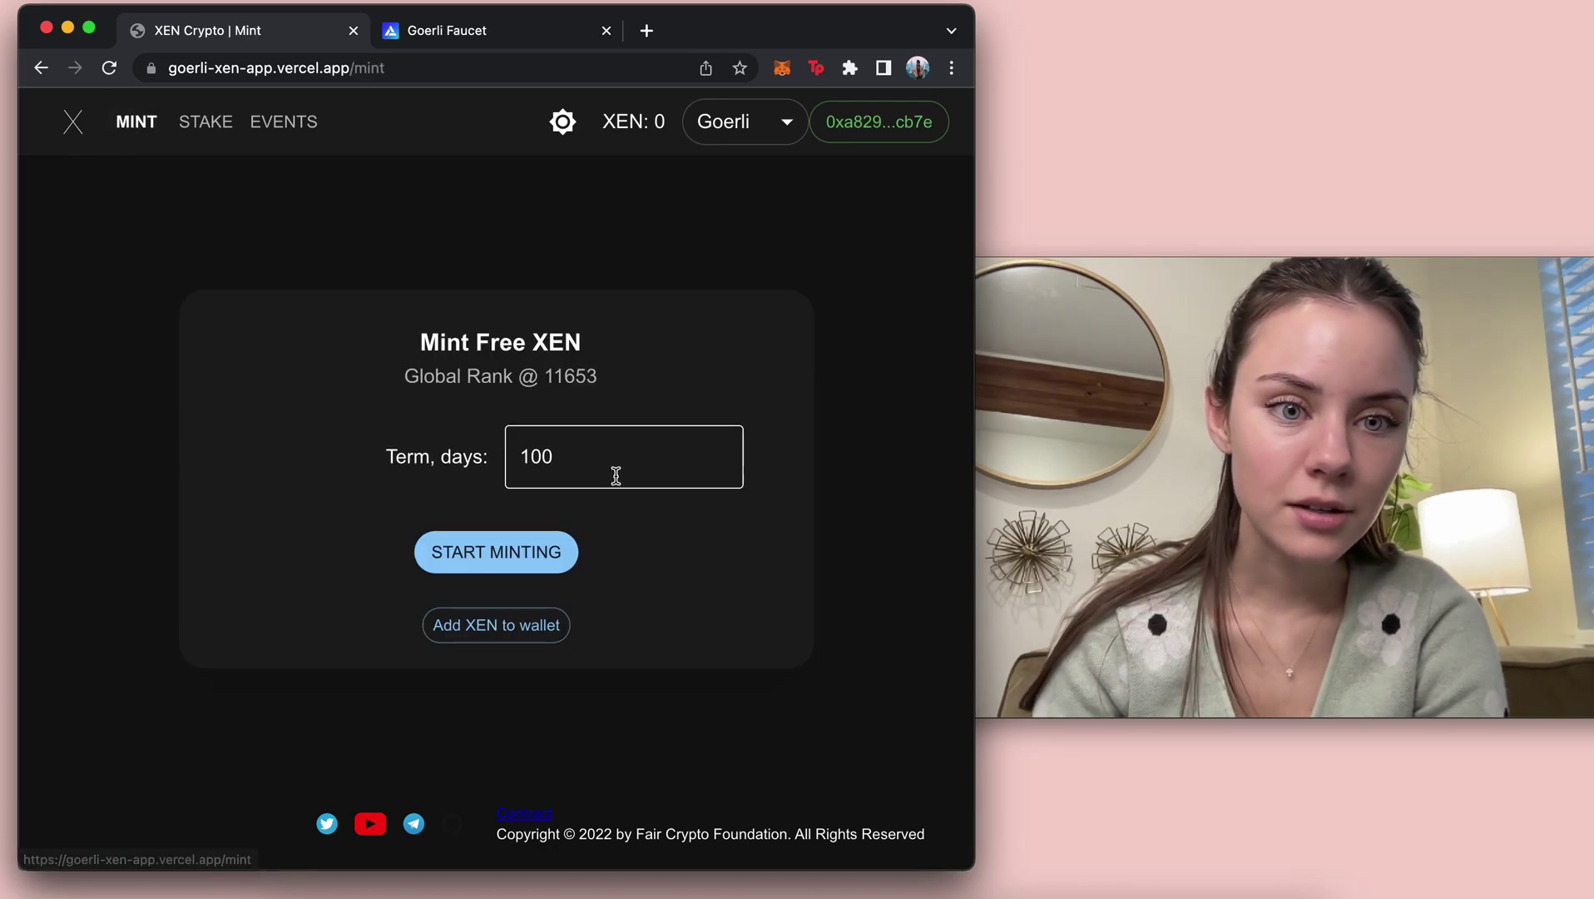
click(219, 122)
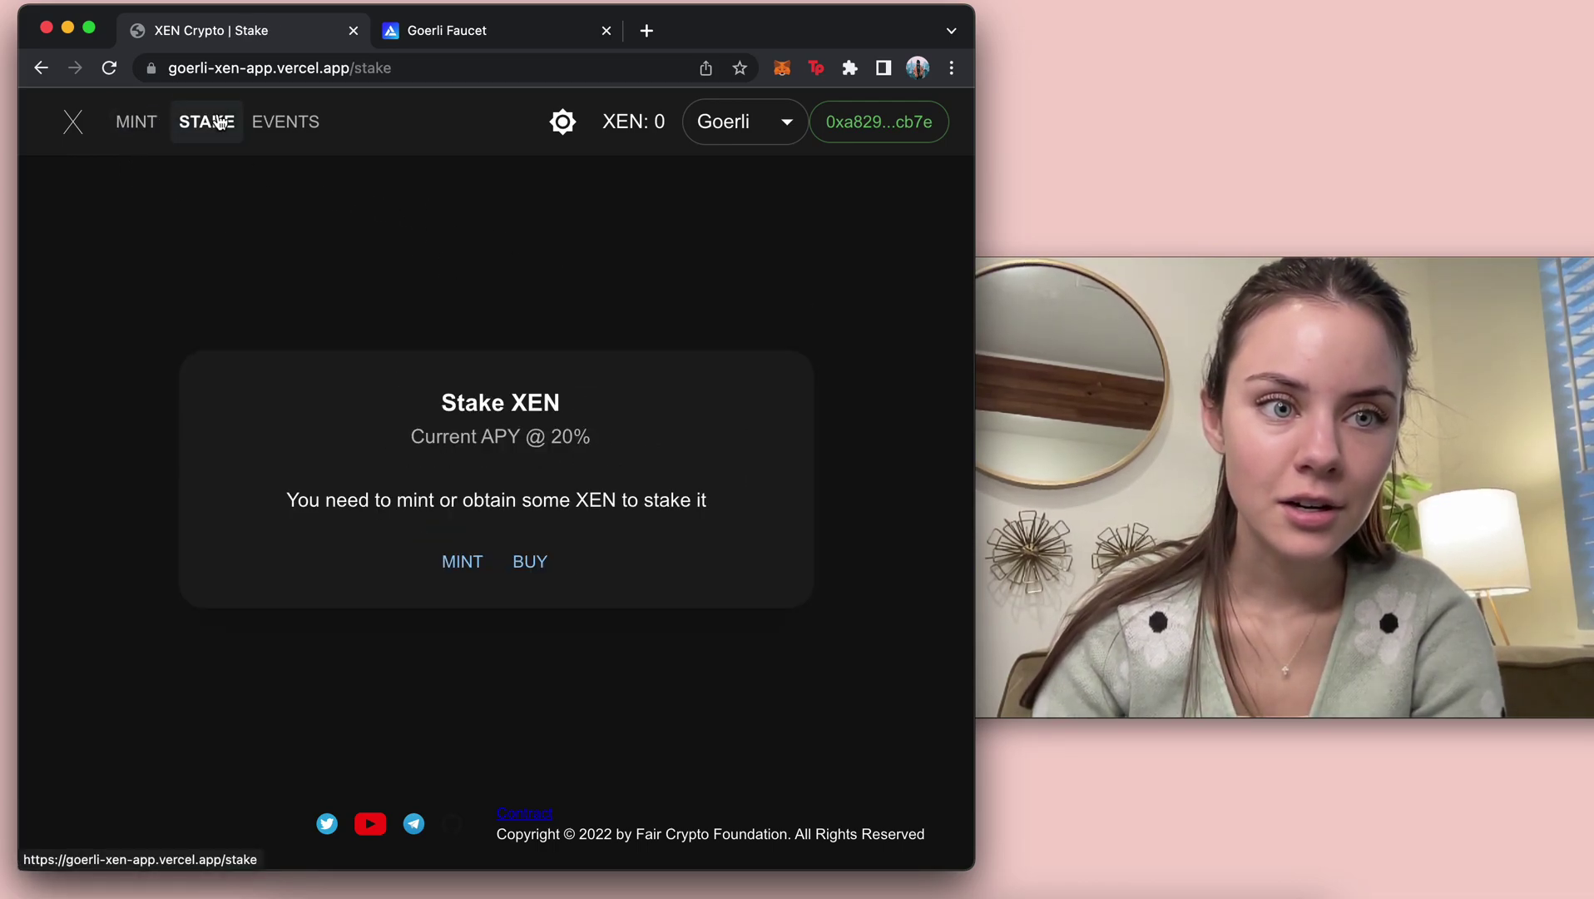
click(284, 125)
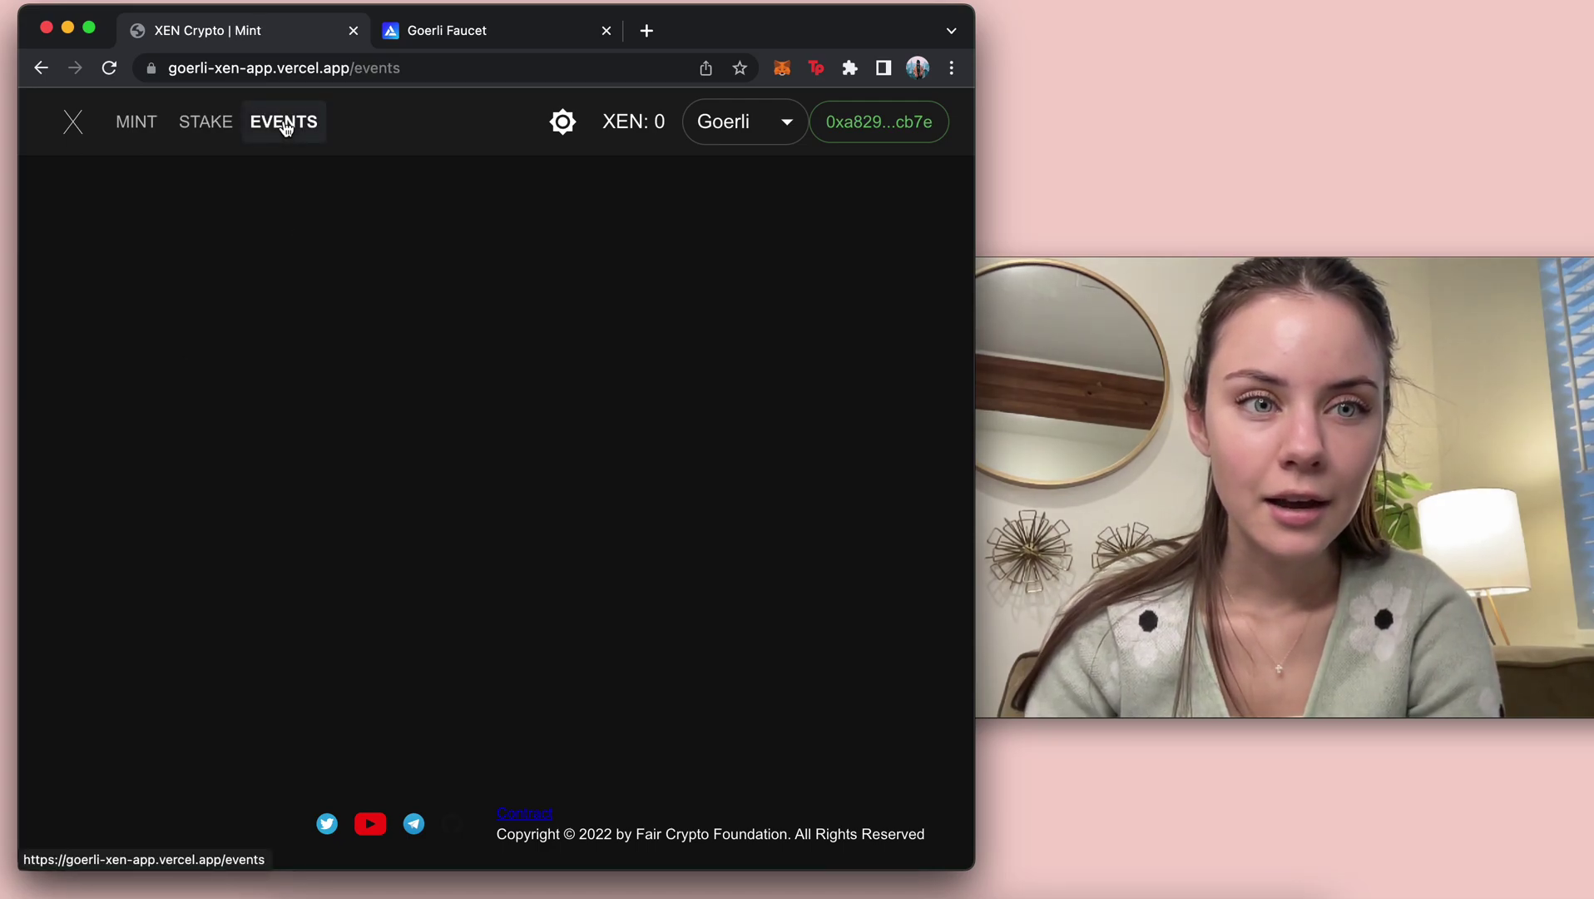
click(131, 129)
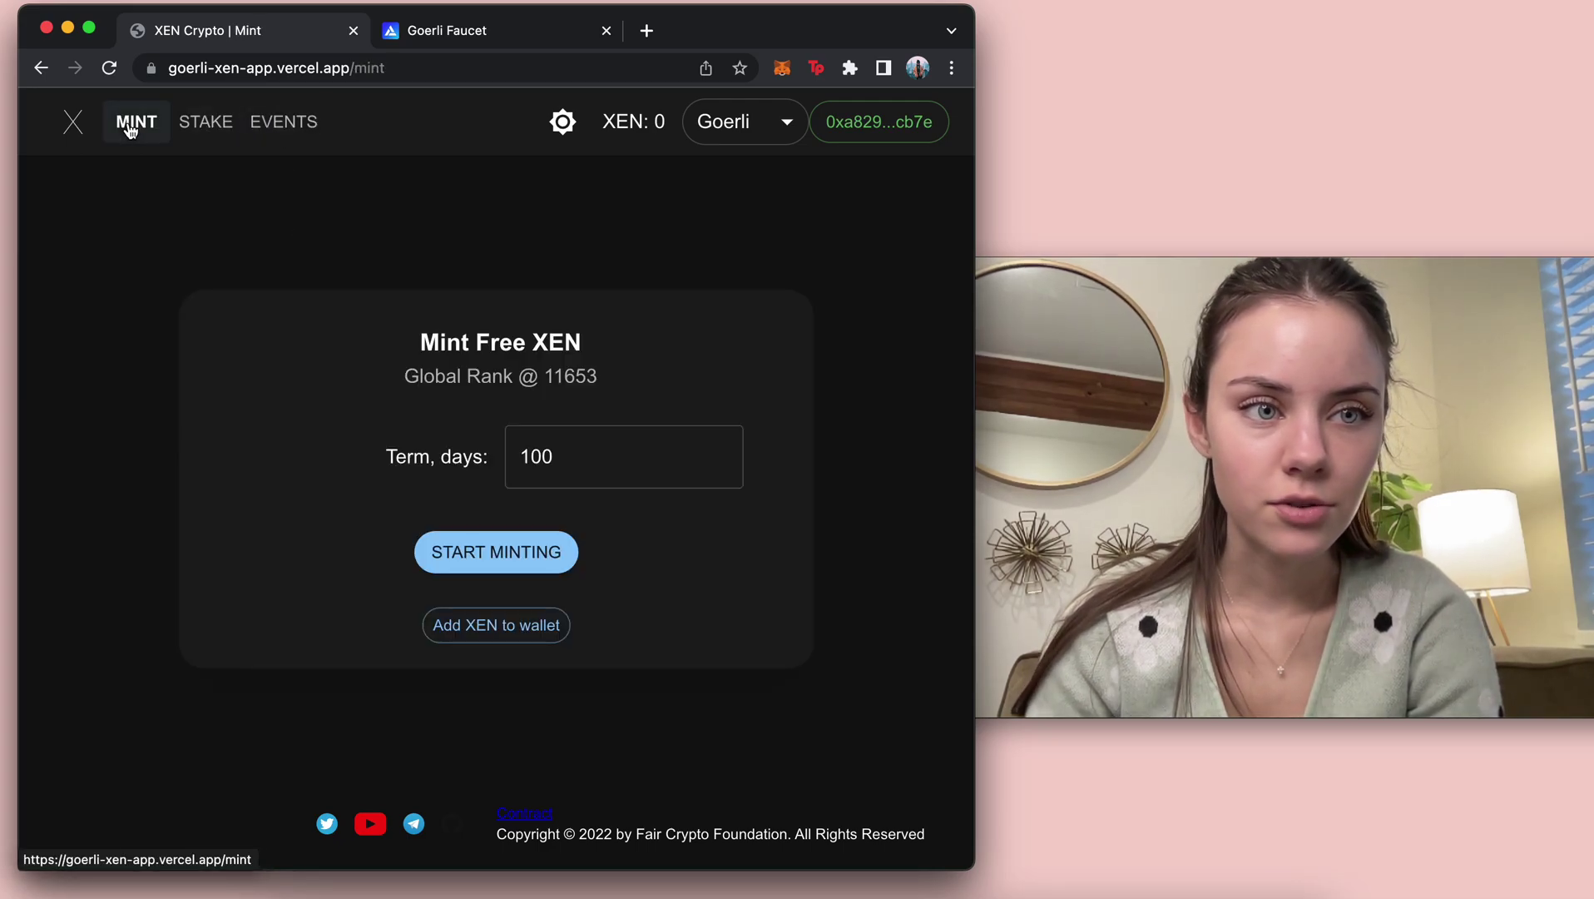
click(71, 122)
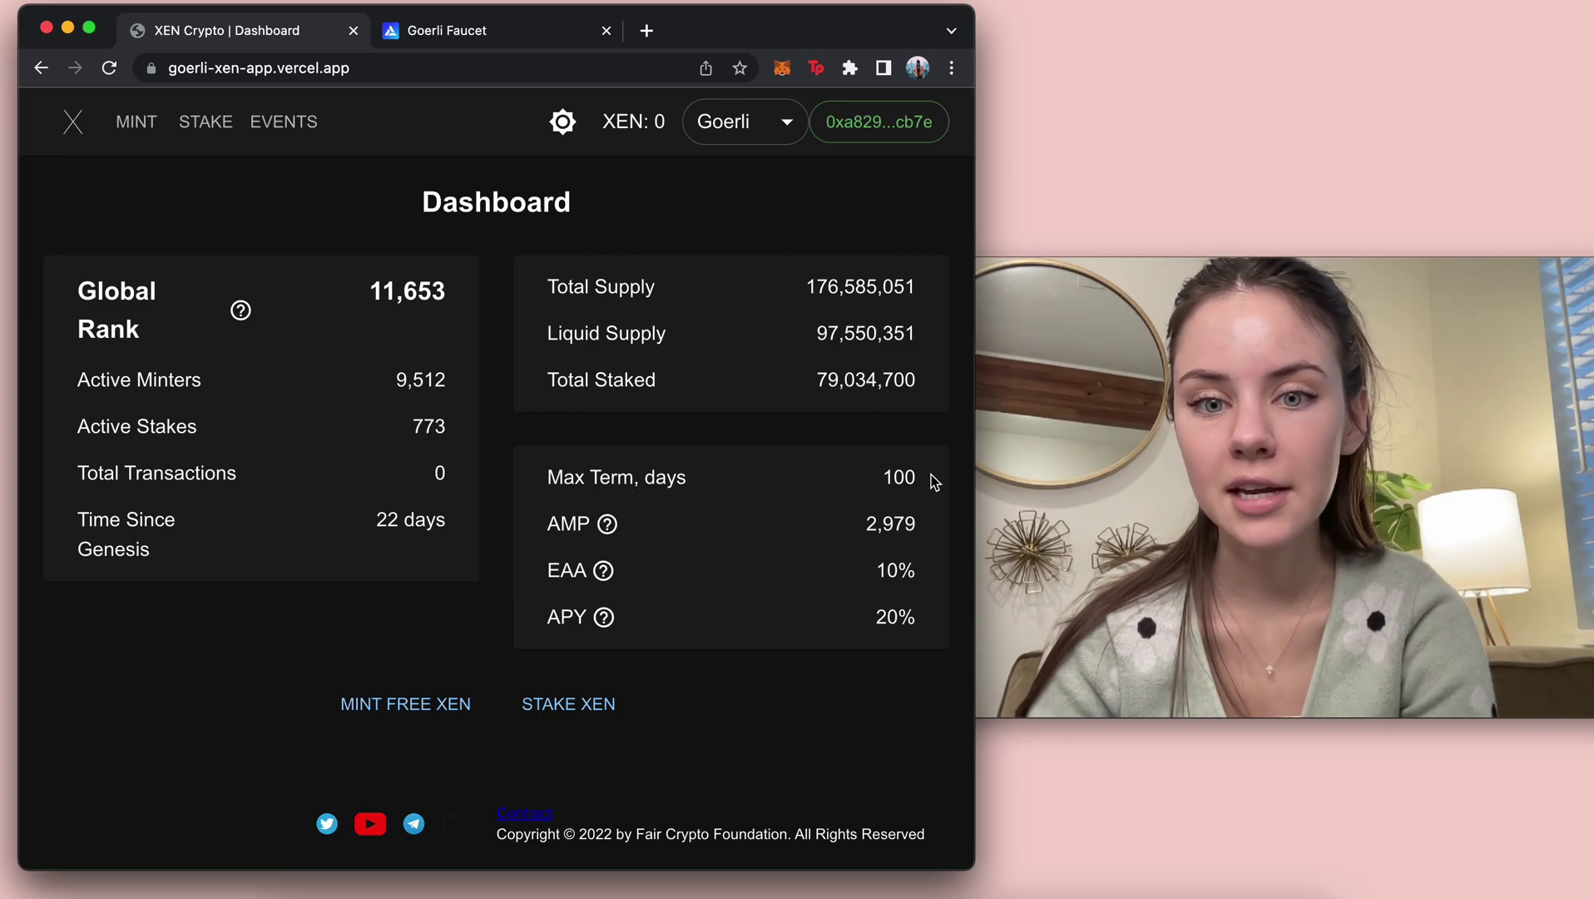
mouse_move(606, 531)
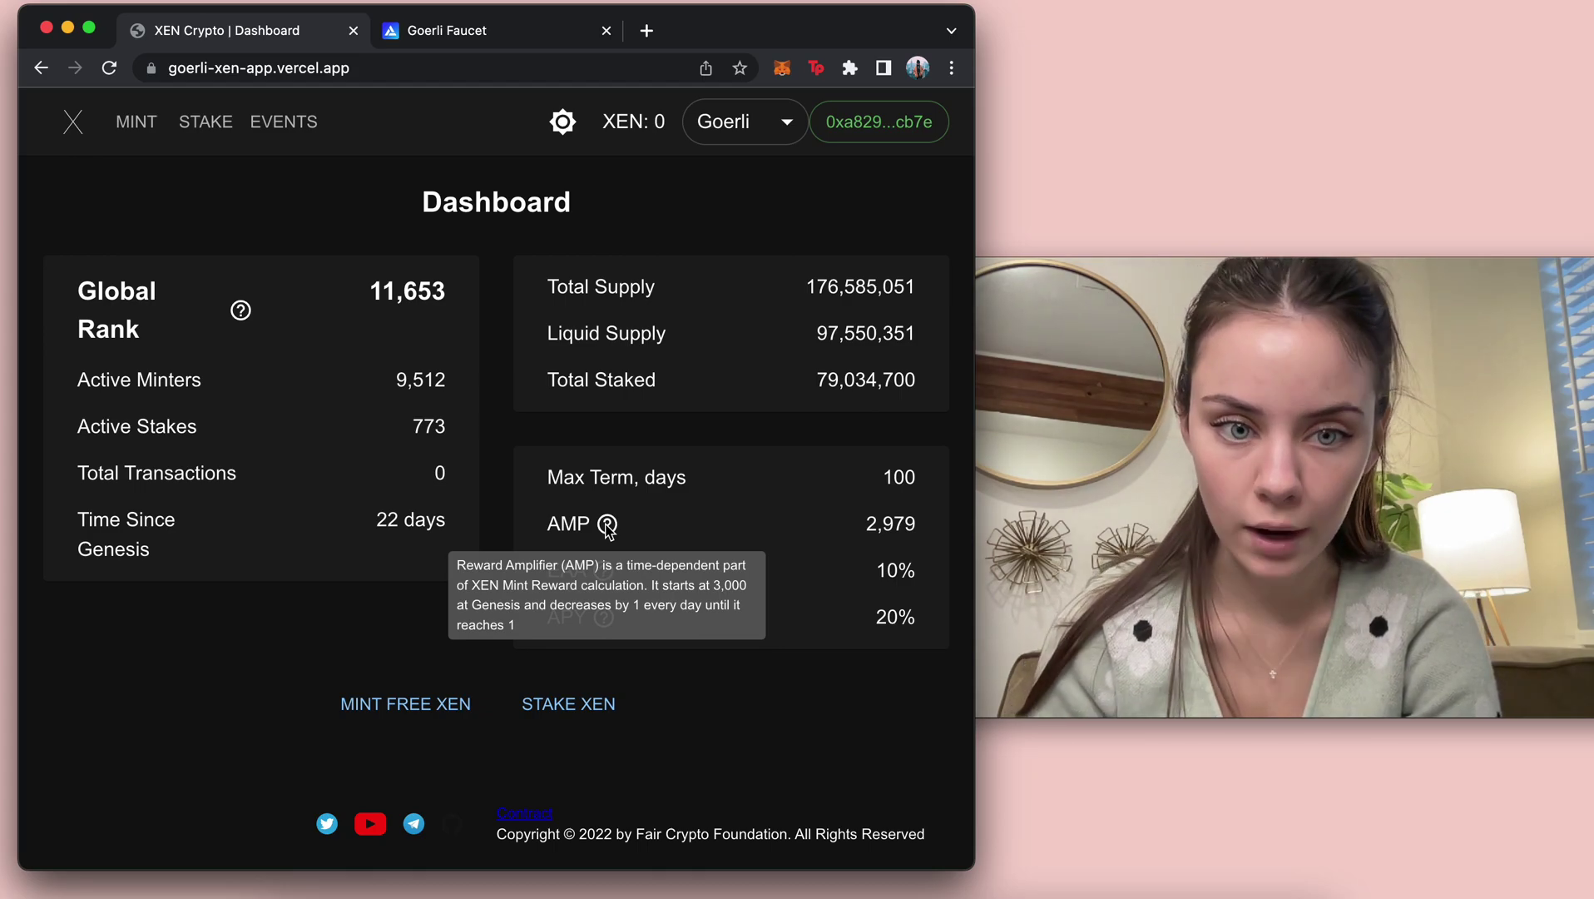
mouse_move(602, 573)
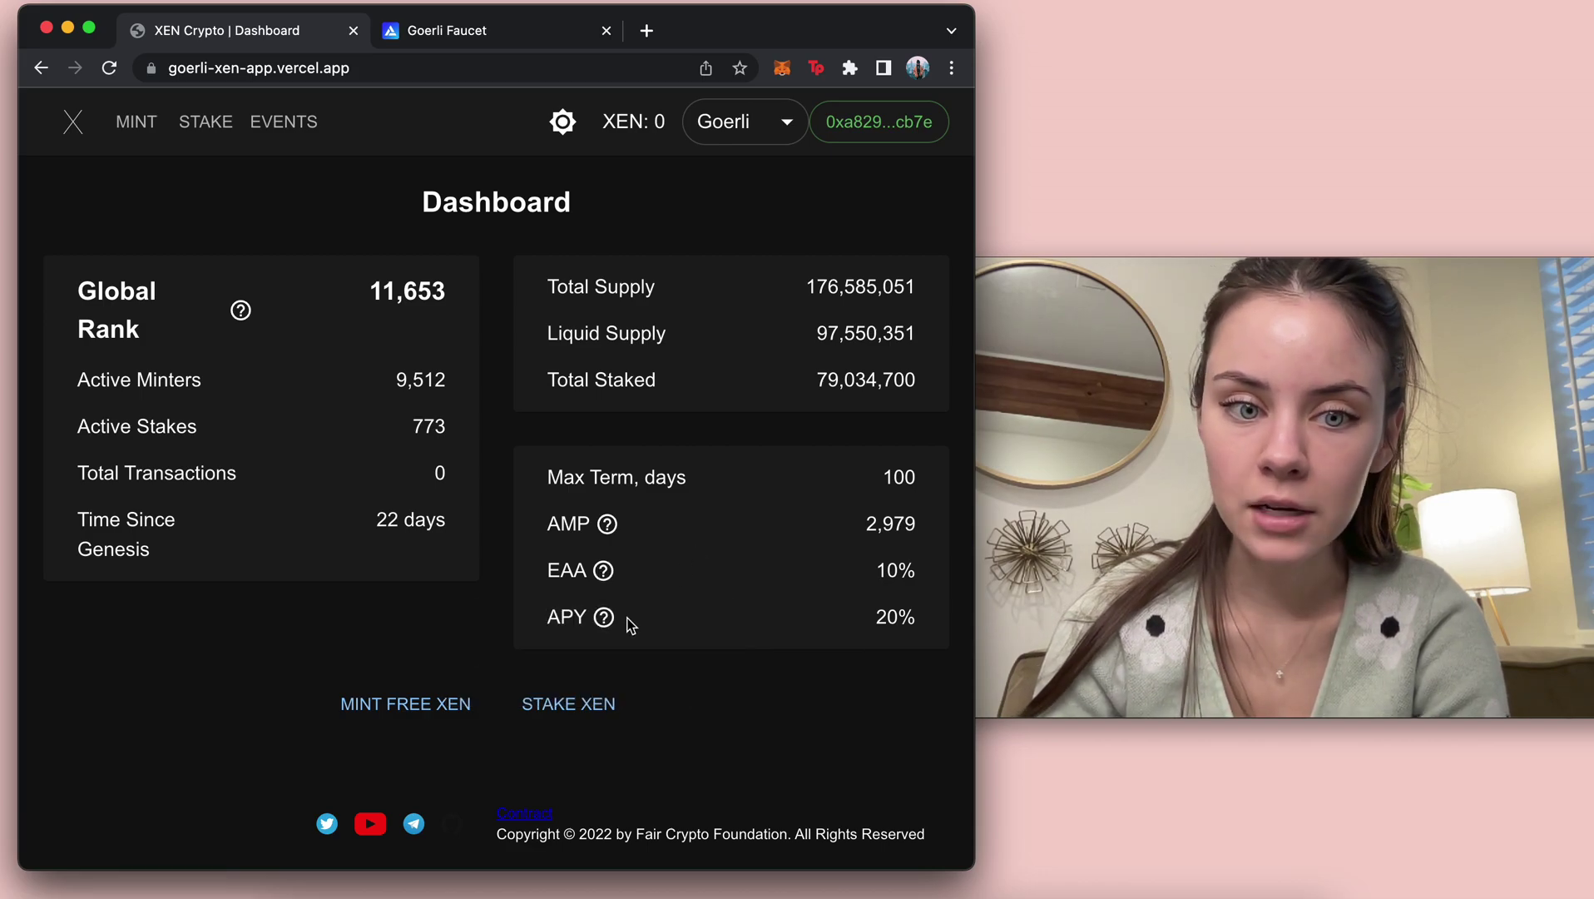
mouse_move(605, 621)
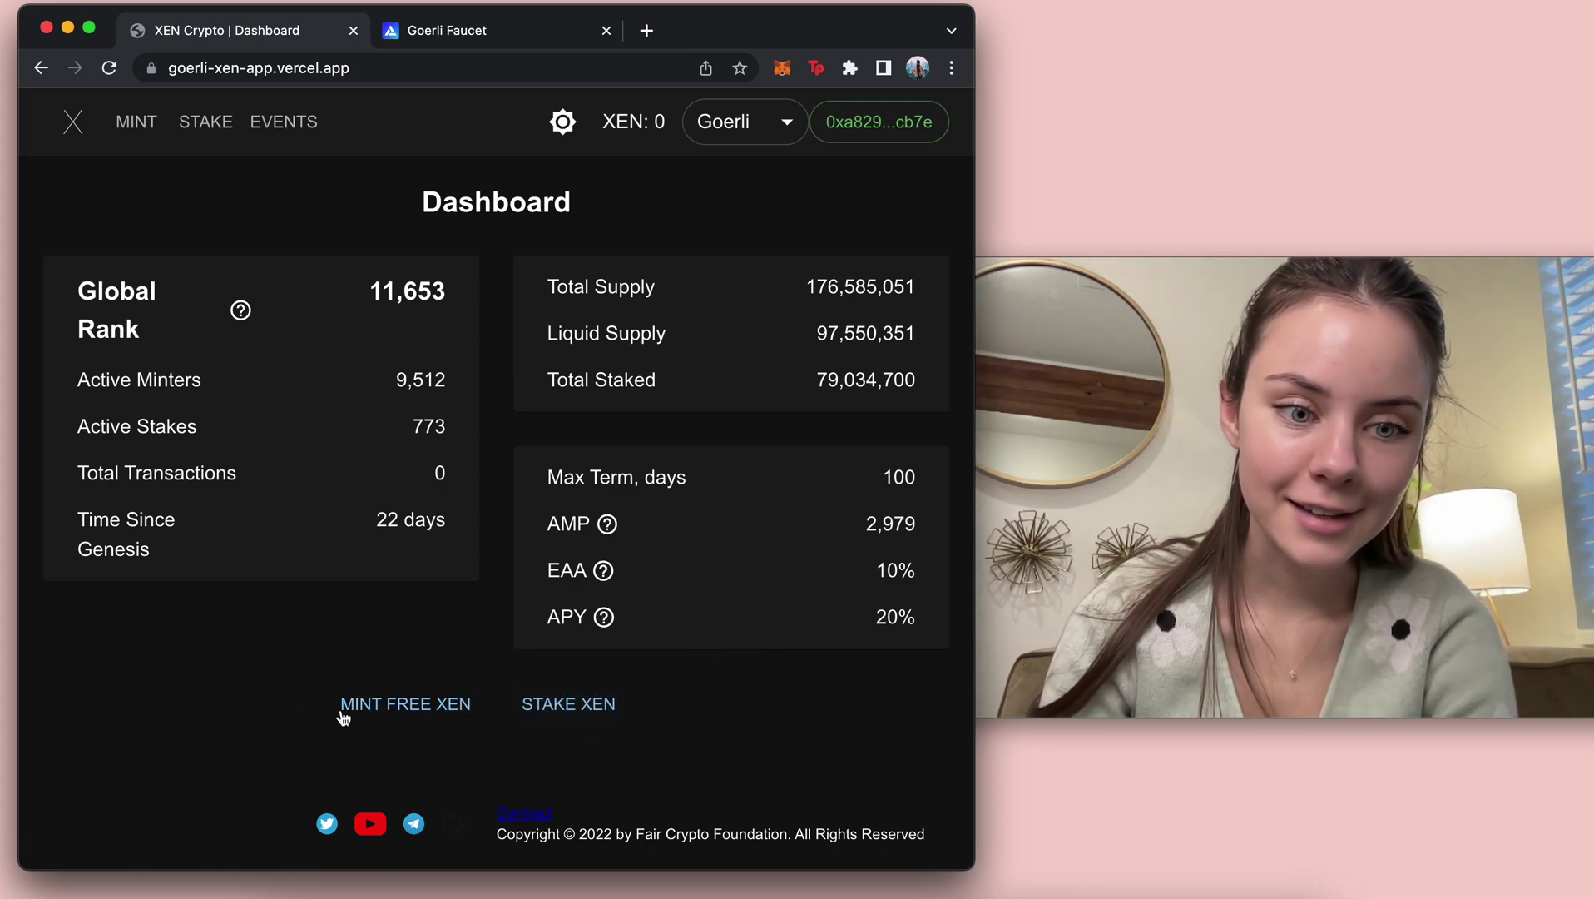
Step: Open the Mint Free XEN form and change the term from 100 to 30 days
click(418, 703)
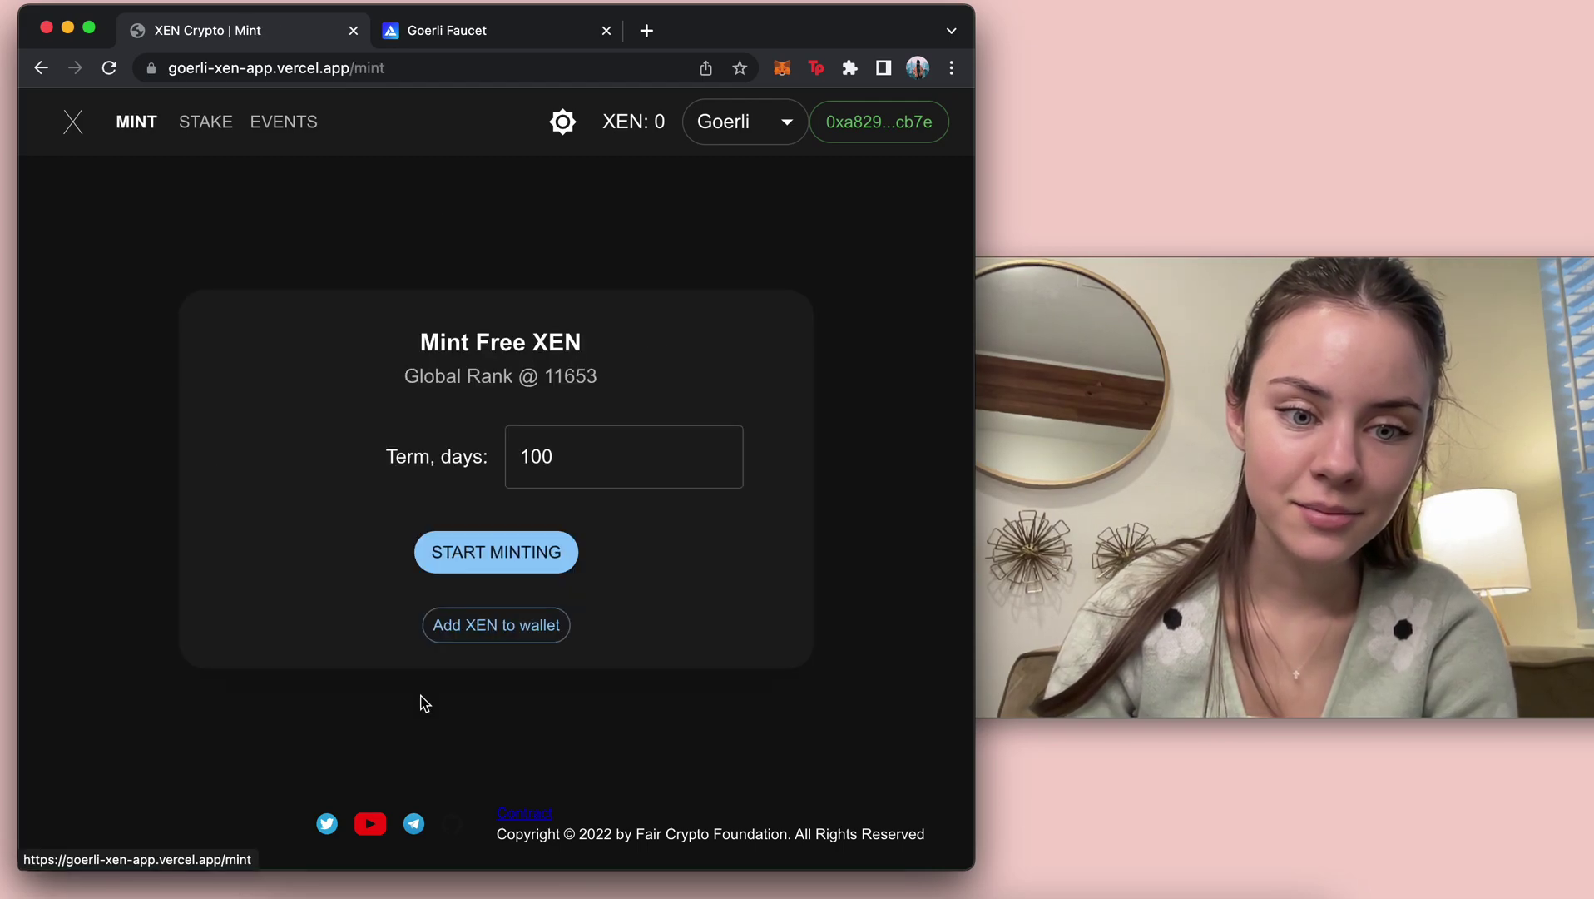
click(630, 456)
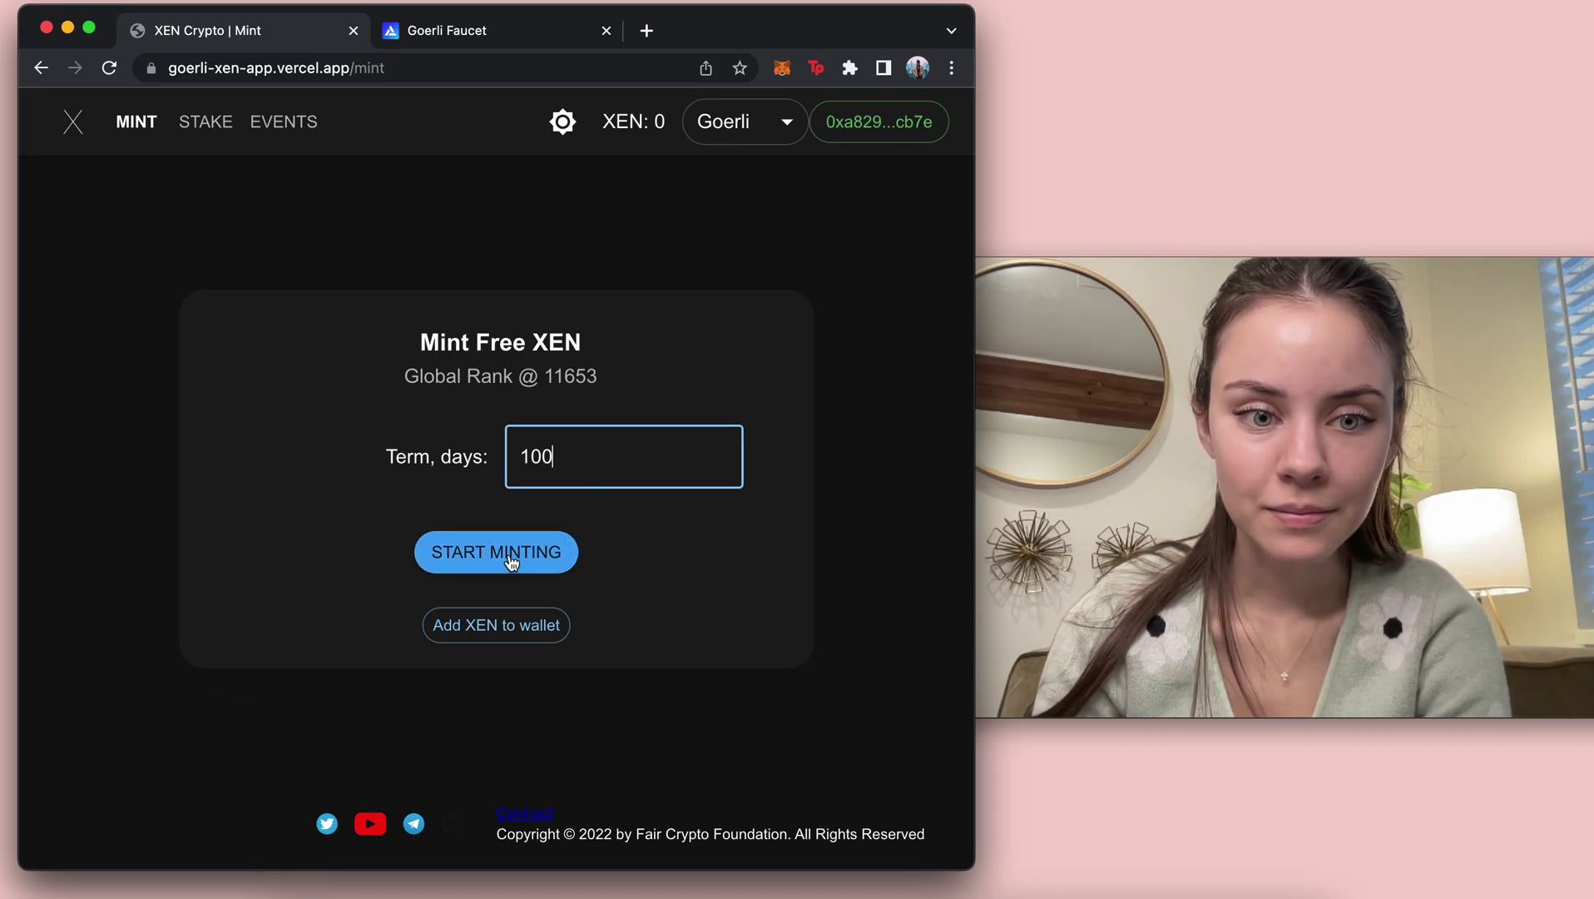
key(BackSpace)
key(BackSpace)
key(BackSpace)
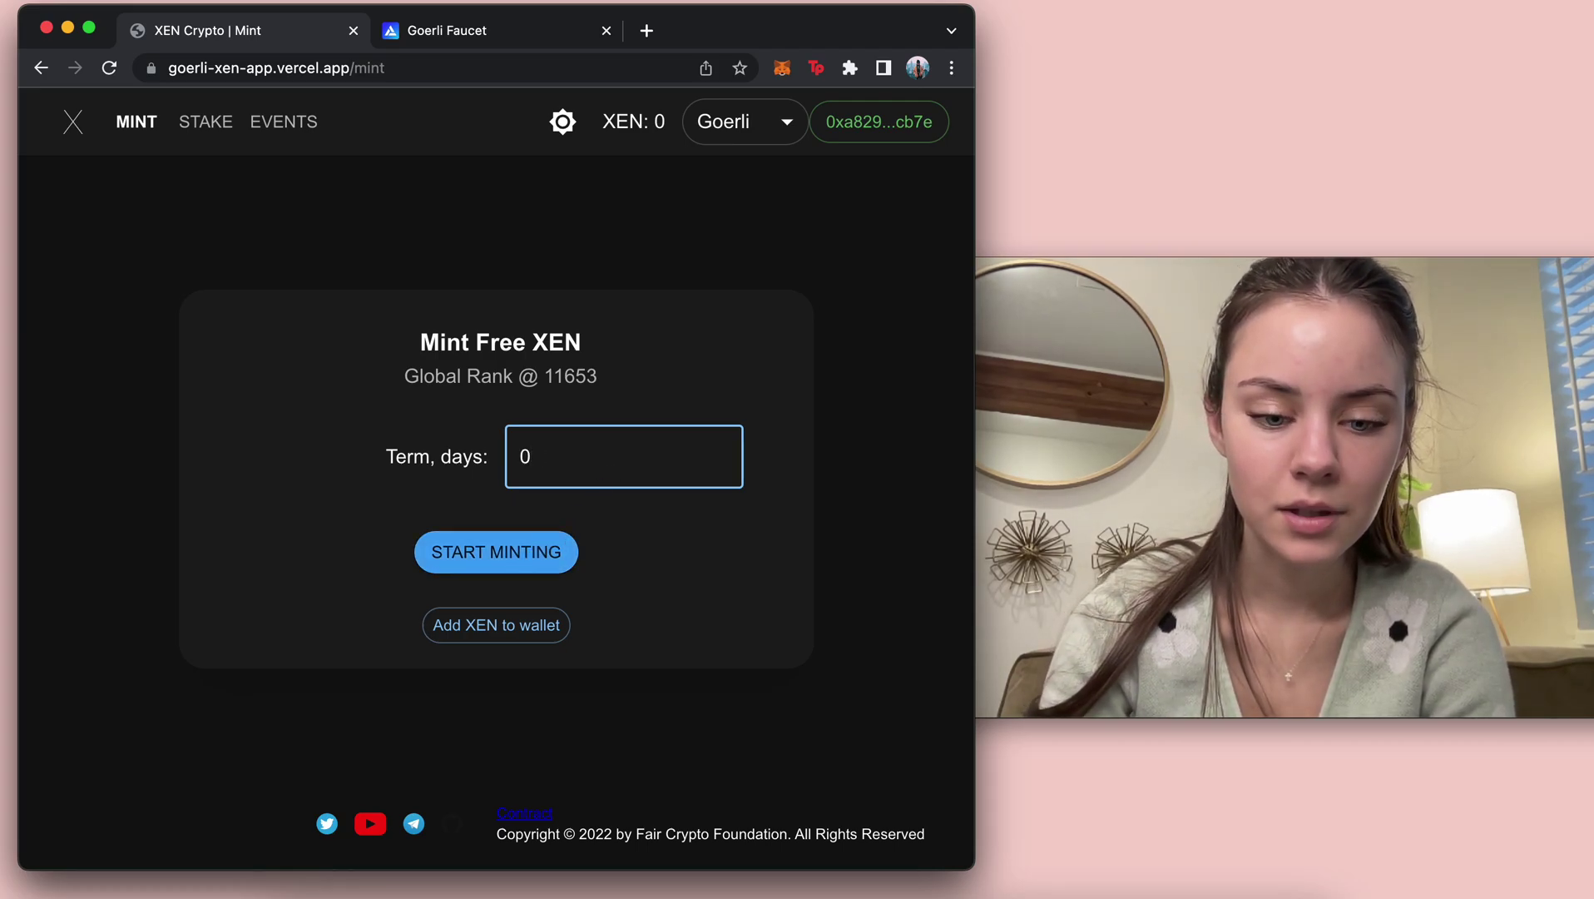
text(3)
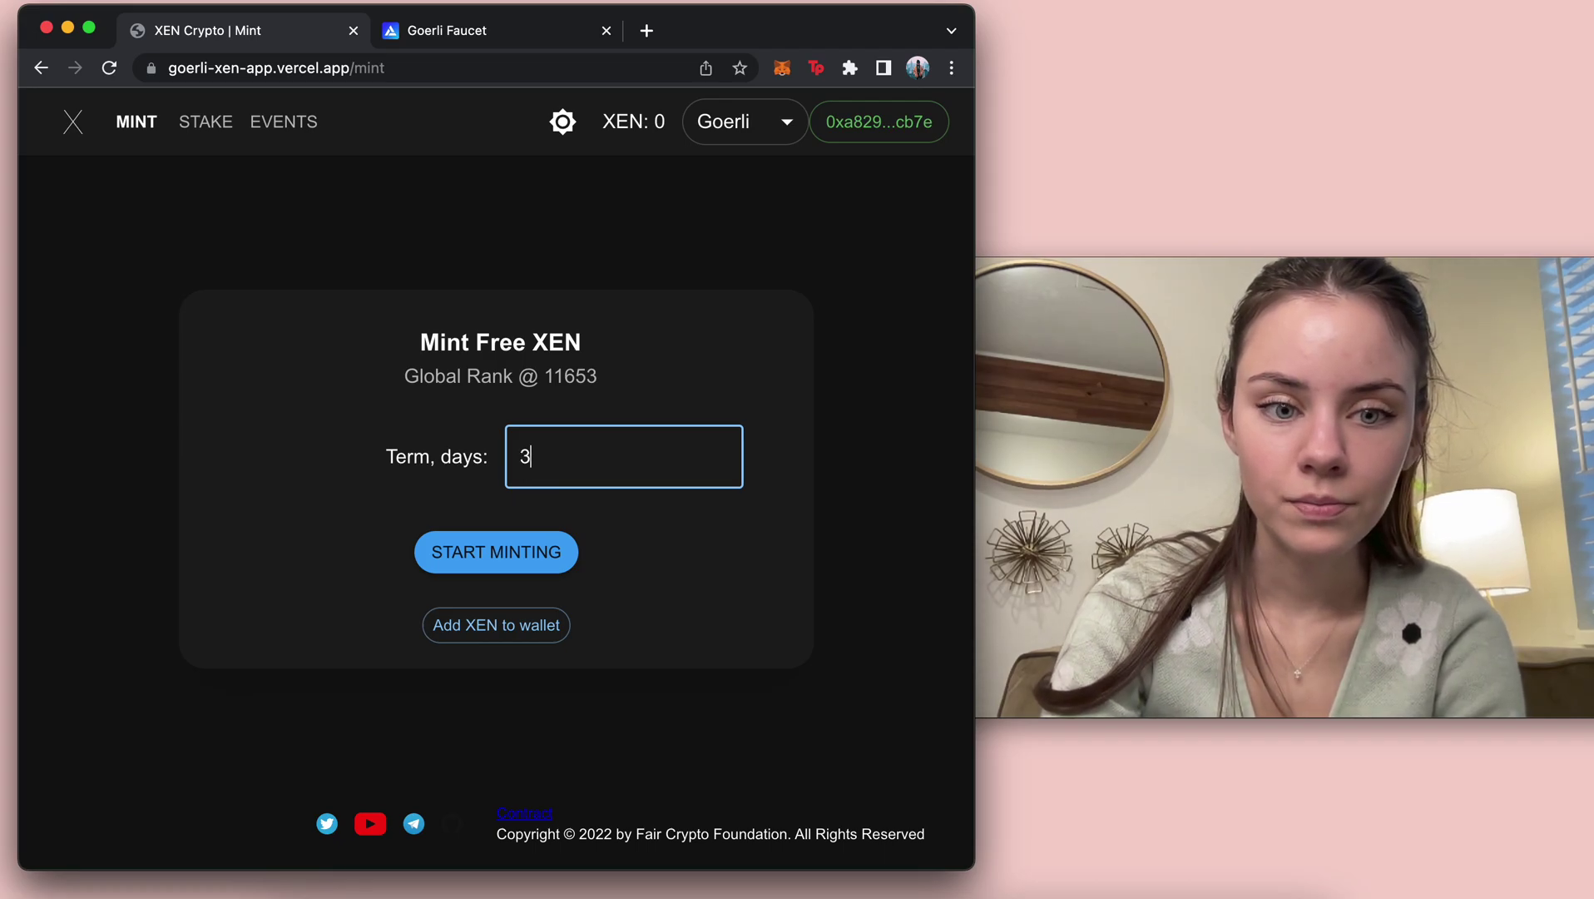
text(0)
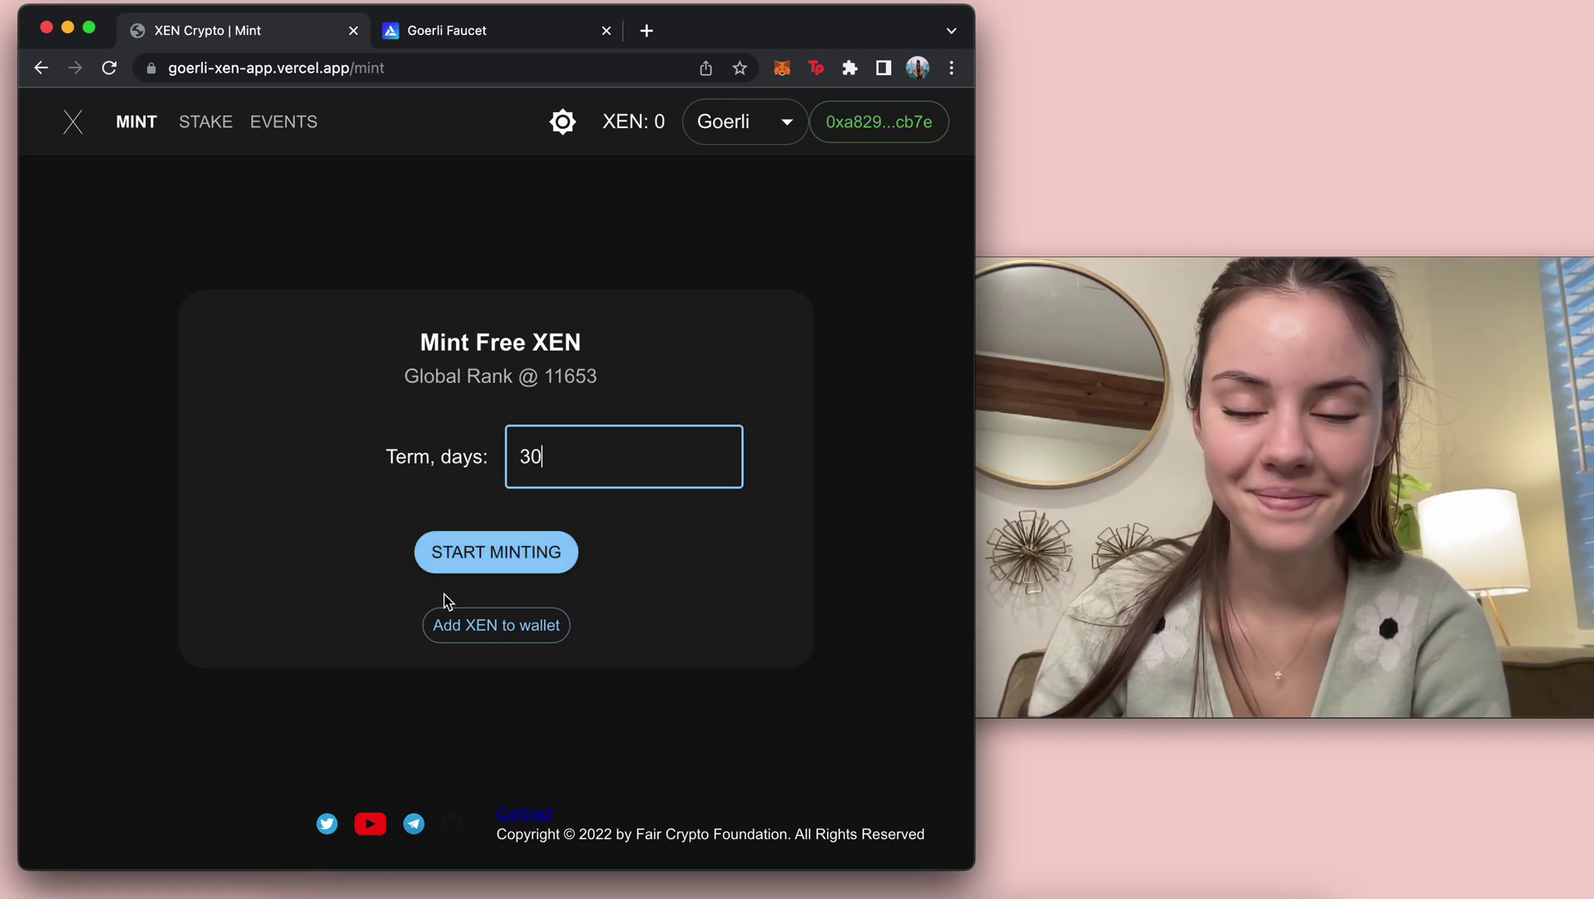
Step: Start the 30-day mint and confirm the transaction in MetaMask
click(522, 561)
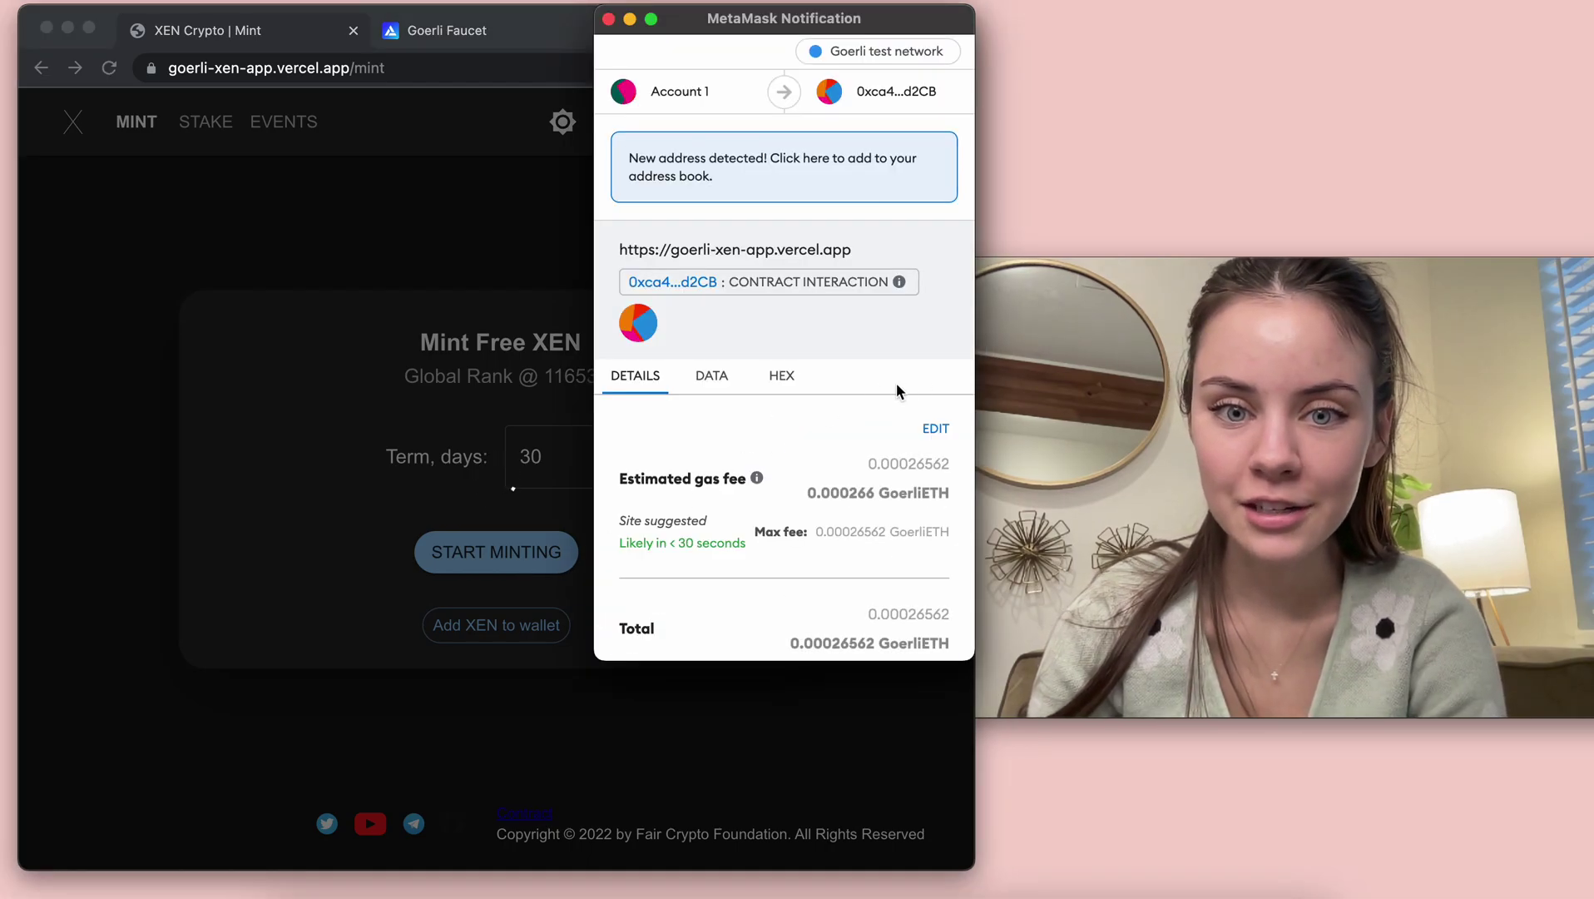
scroll(862, 376, down, 3)
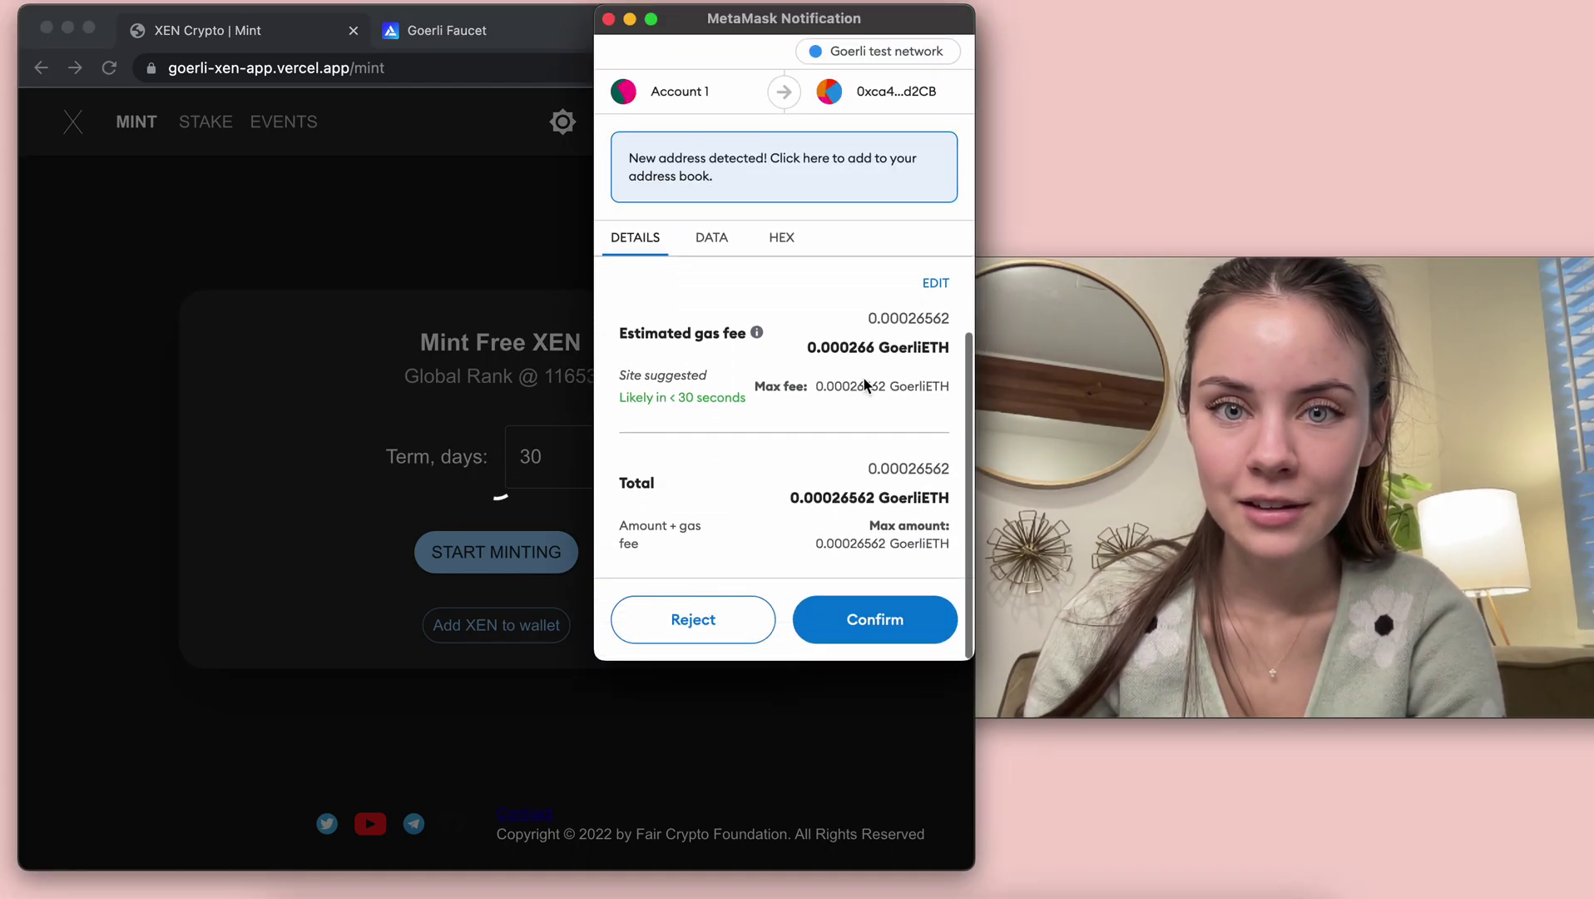
click(898, 626)
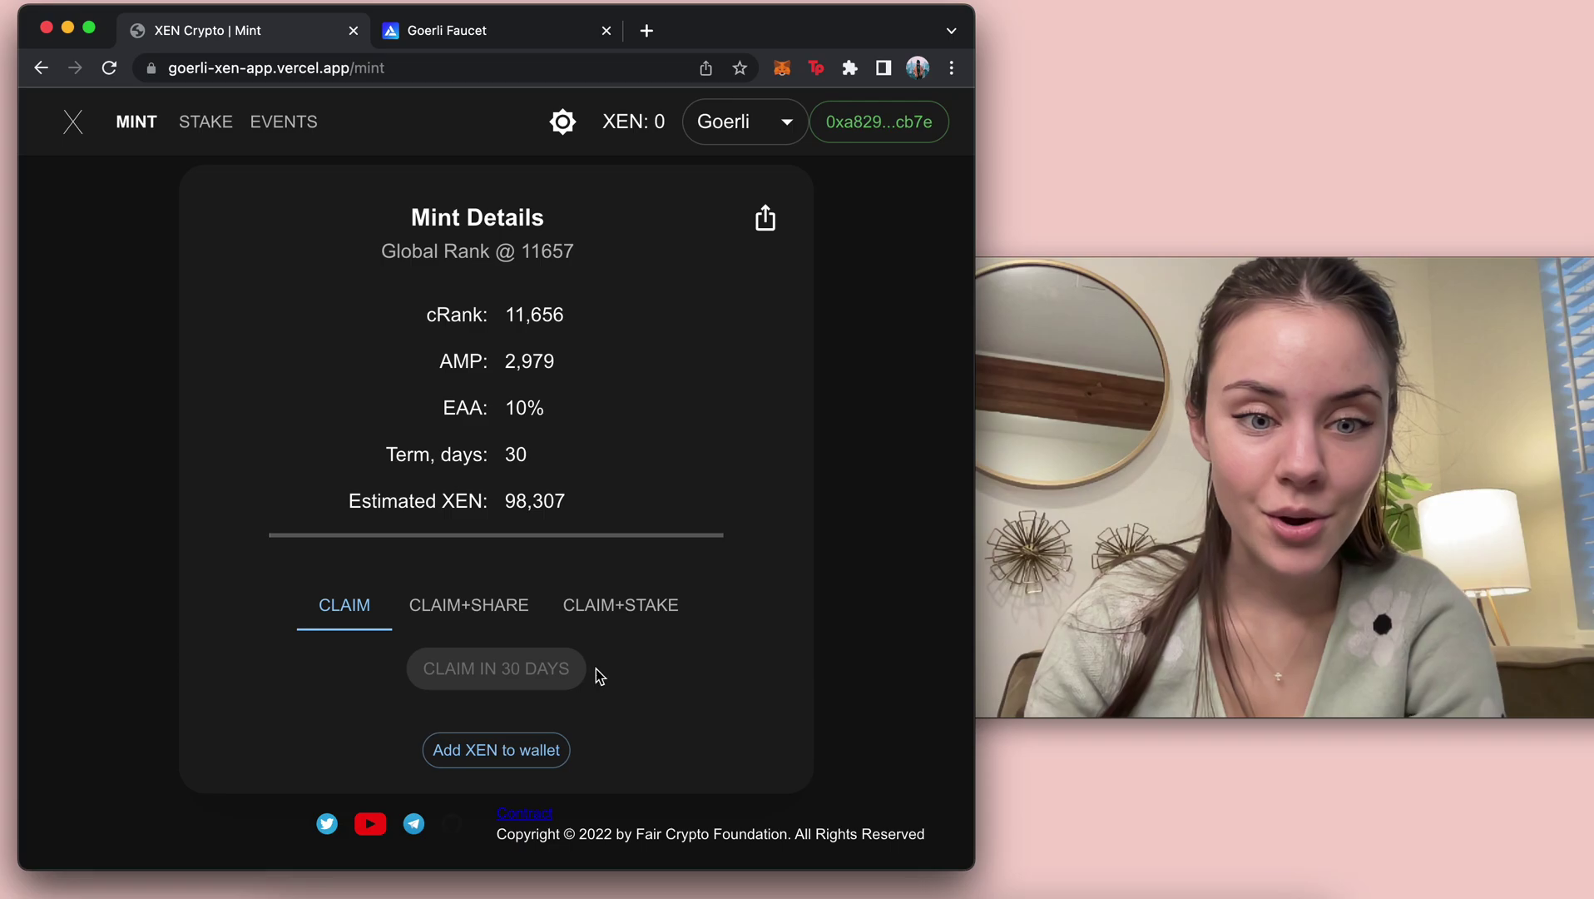
click(488, 607)
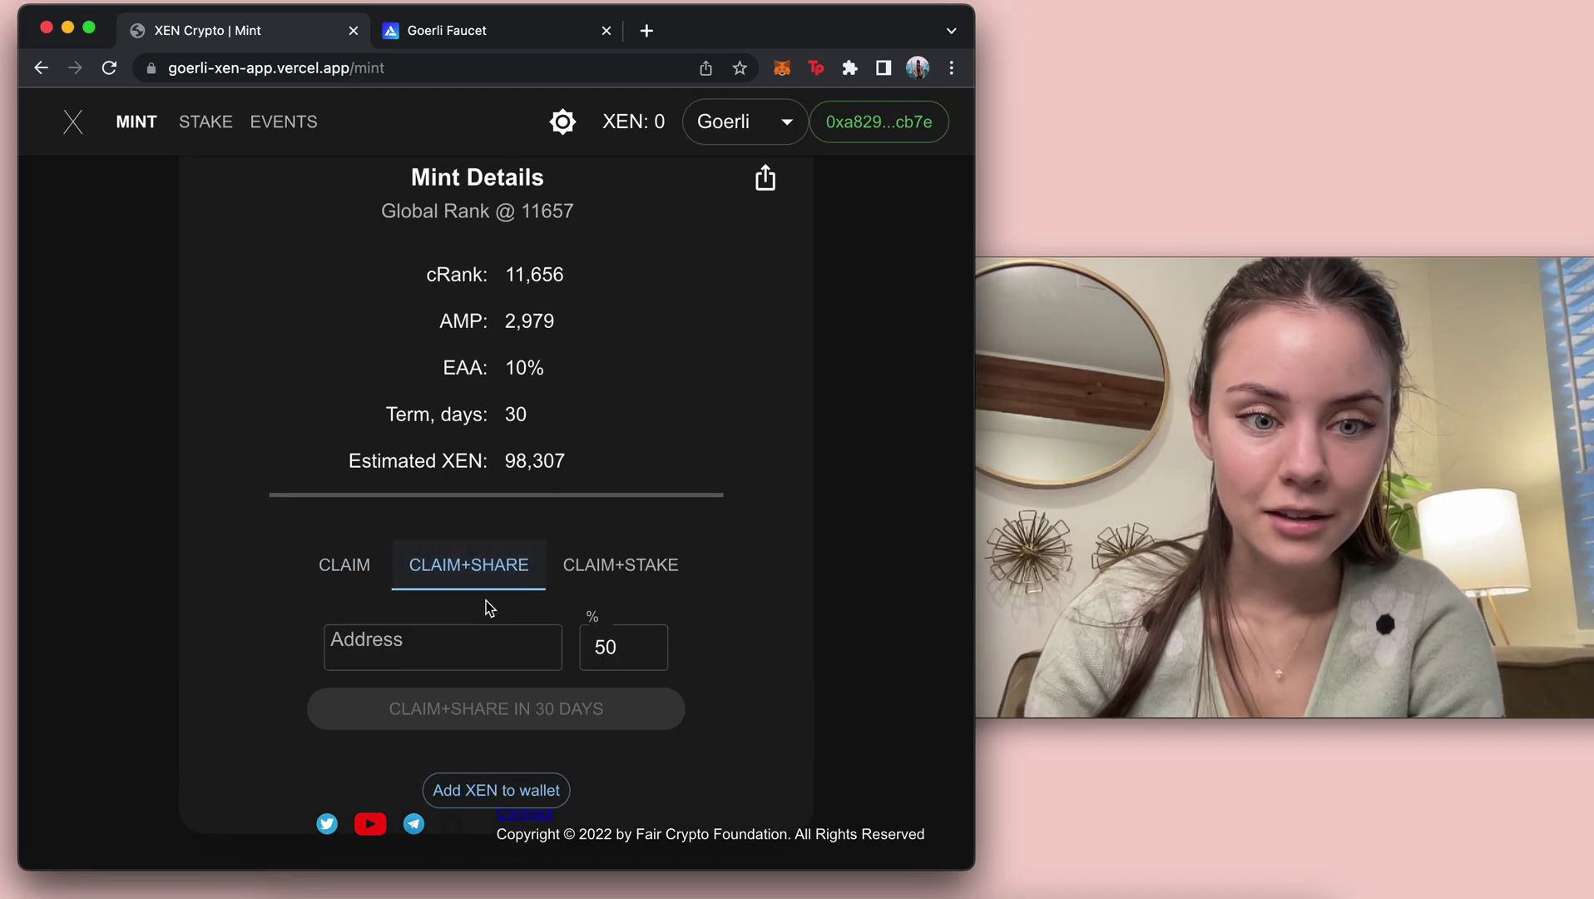
click(653, 565)
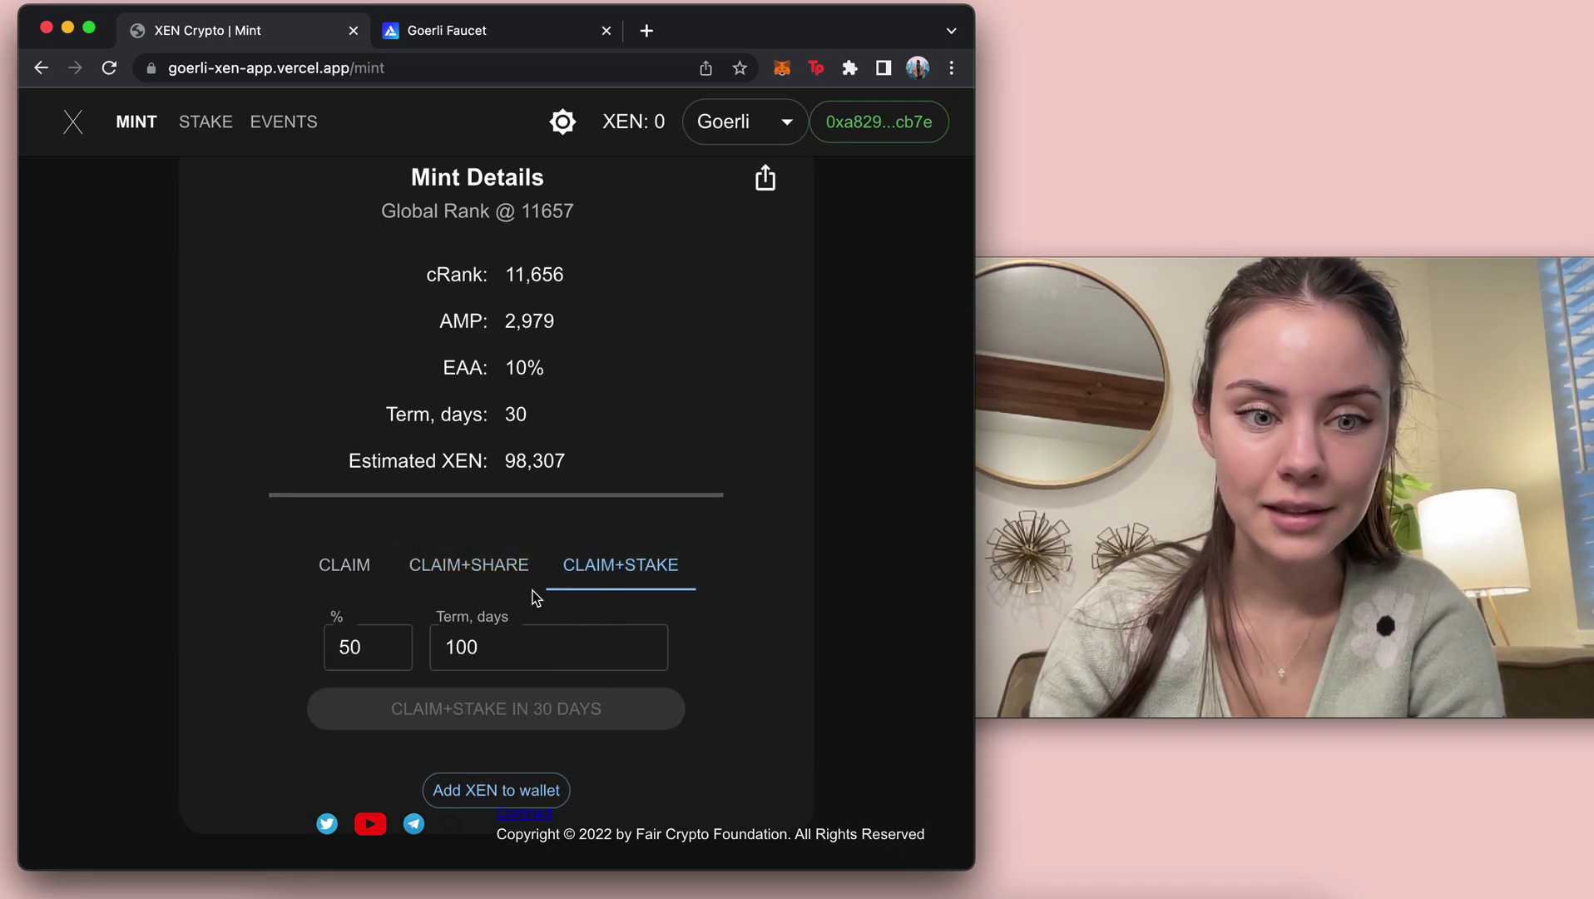
click(499, 574)
click(370, 567)
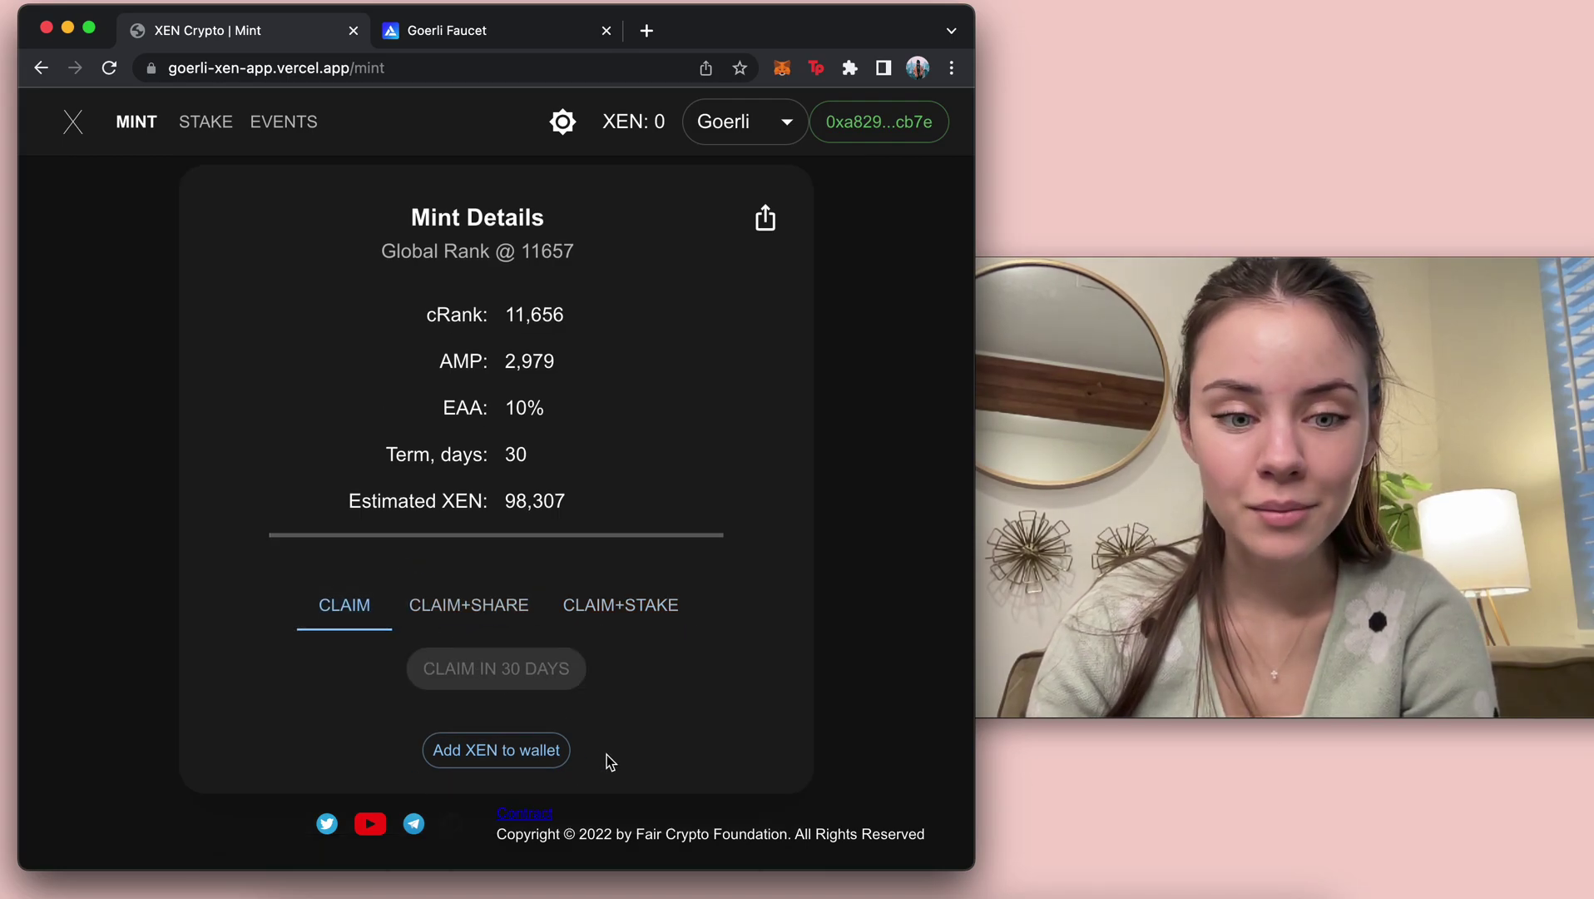
click(215, 135)
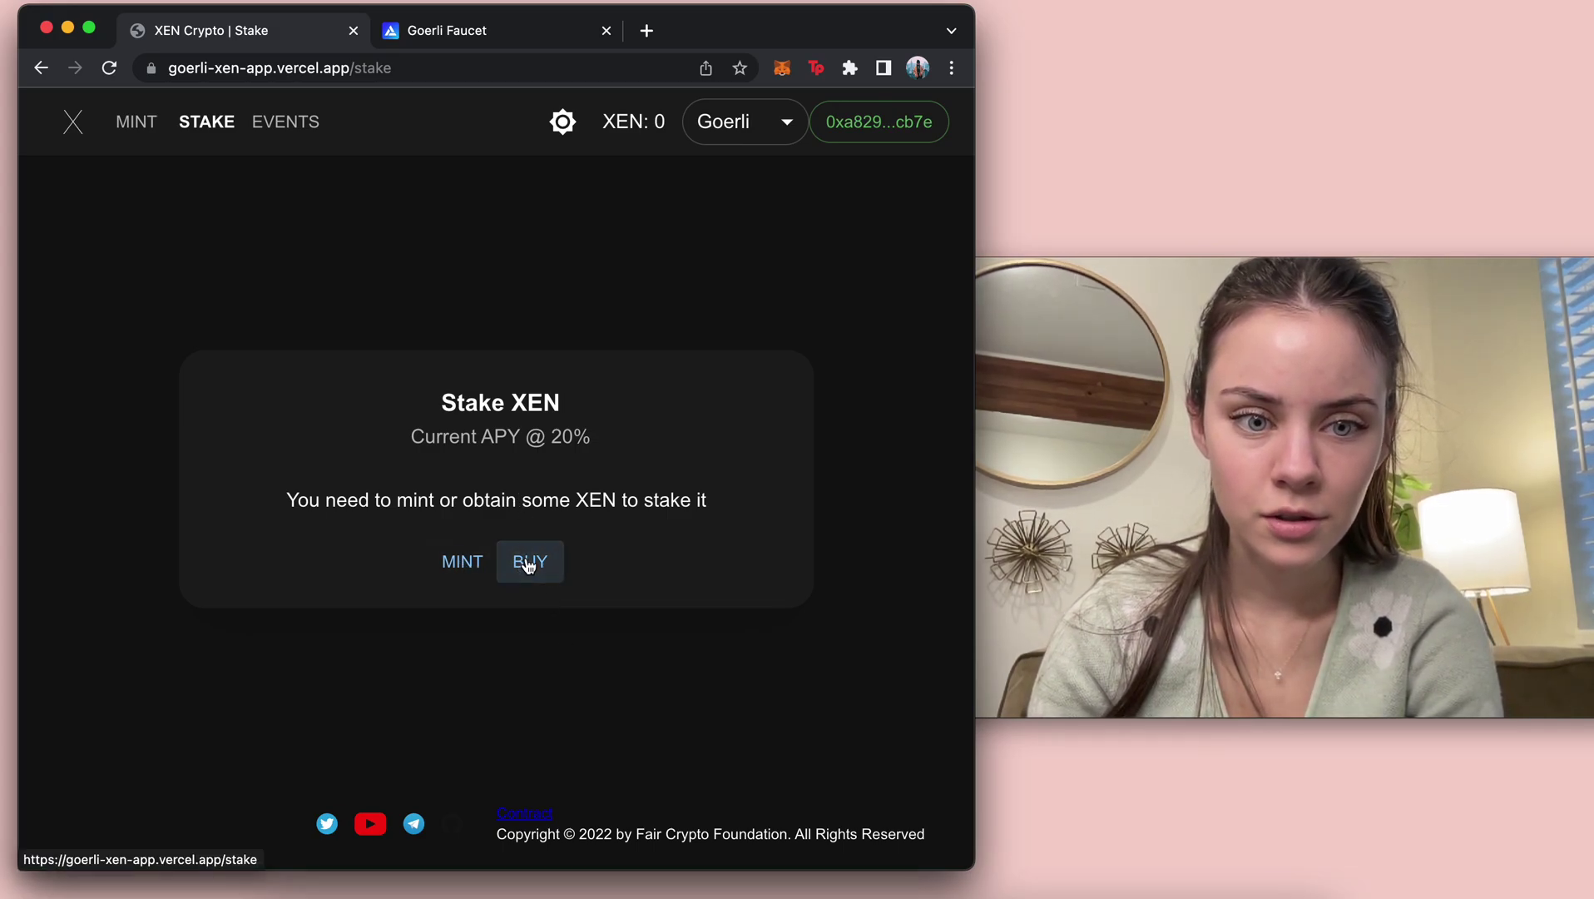
click(456, 568)
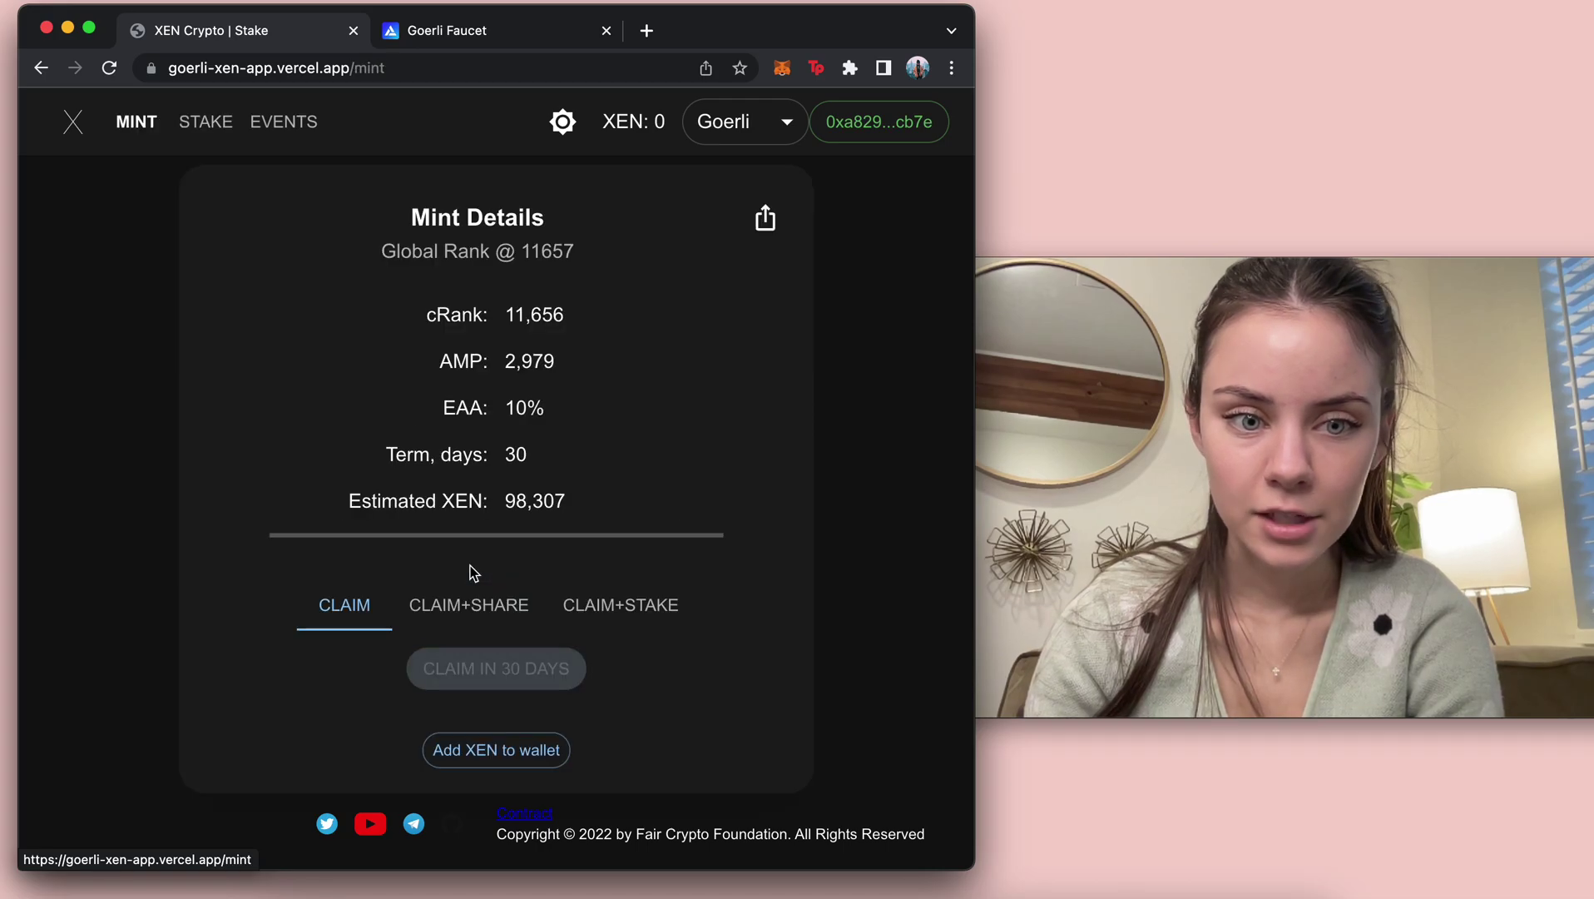